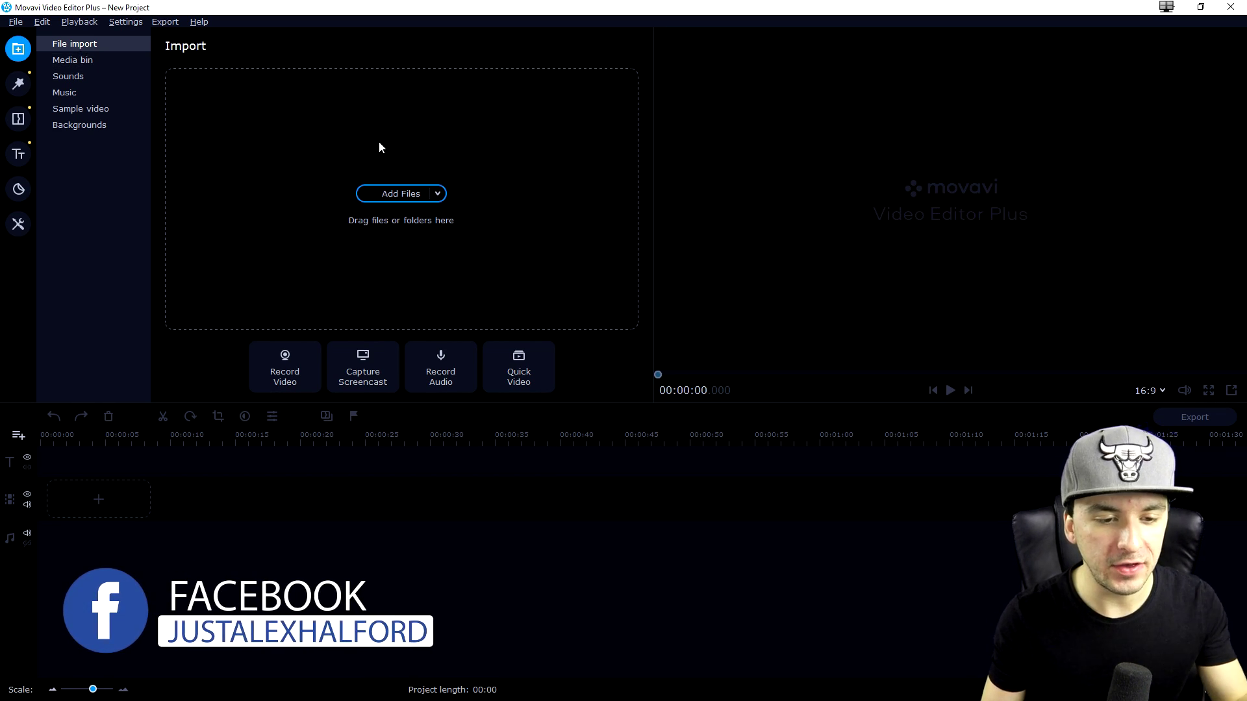
# Cancel the first file dialog, then add Image5.jpg to the media bin through Add Files
pyautogui.click(393, 193)
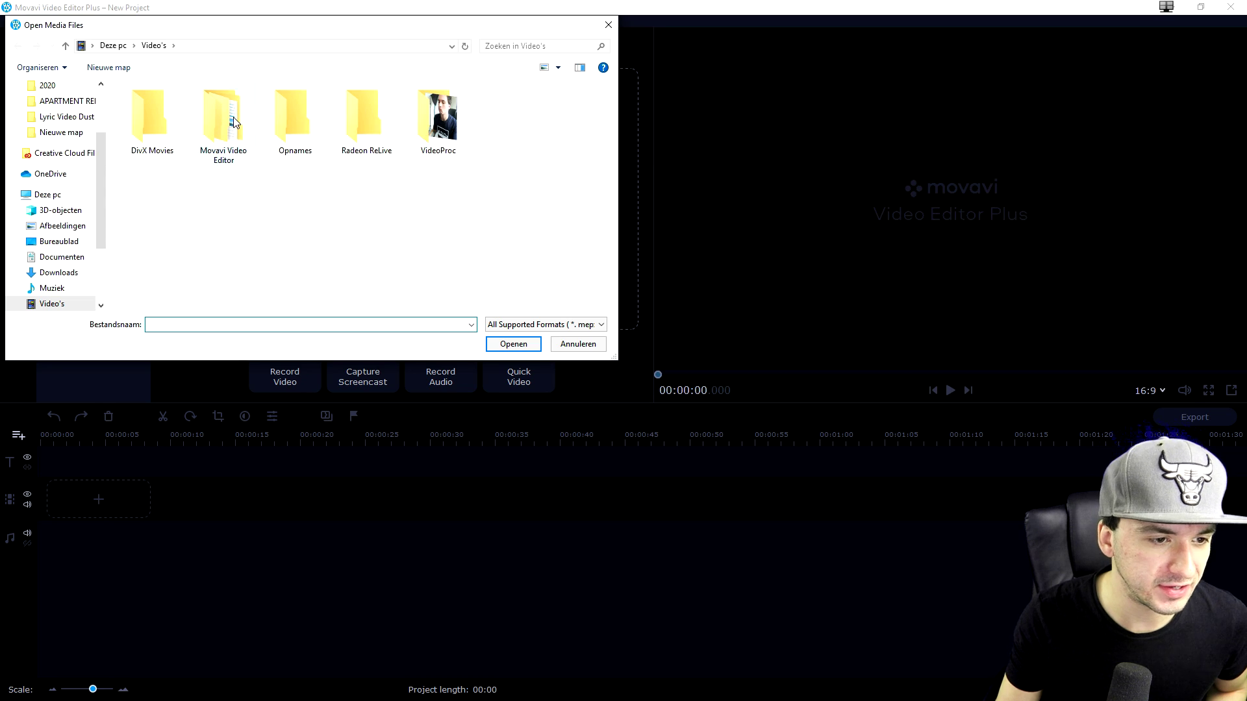
pyautogui.press('Escape')
pyautogui.click(85, 61)
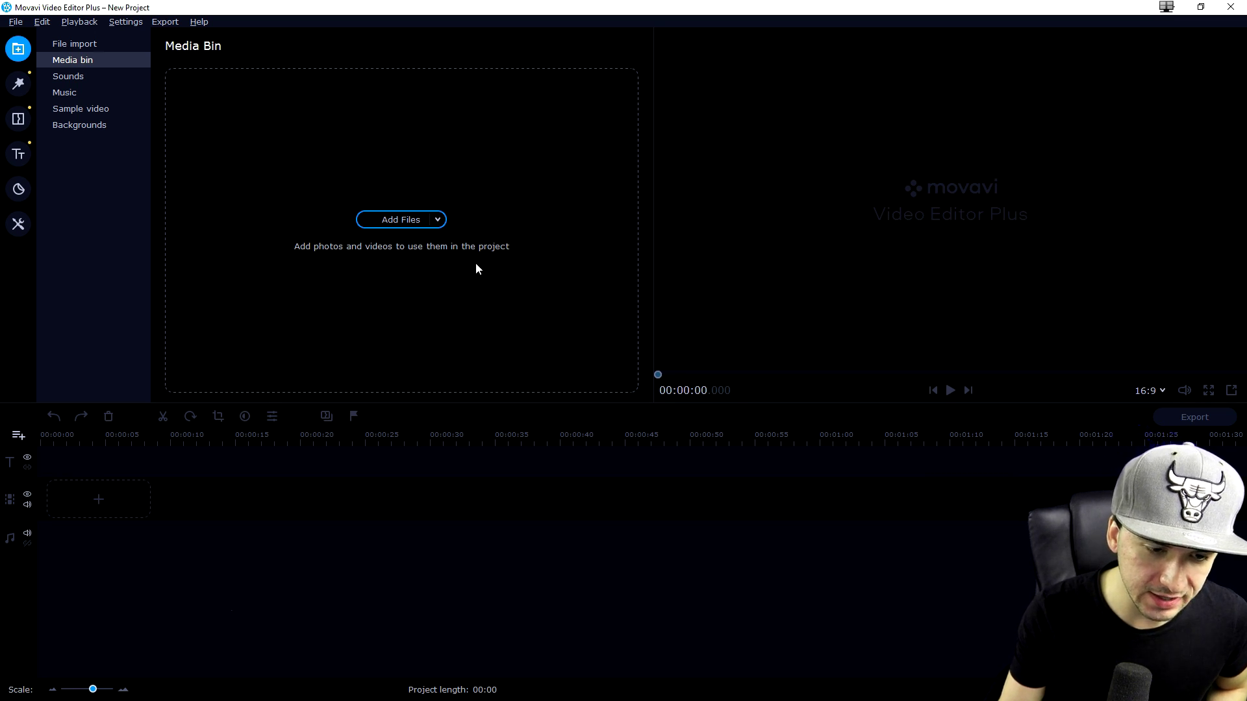
pyautogui.click(404, 220)
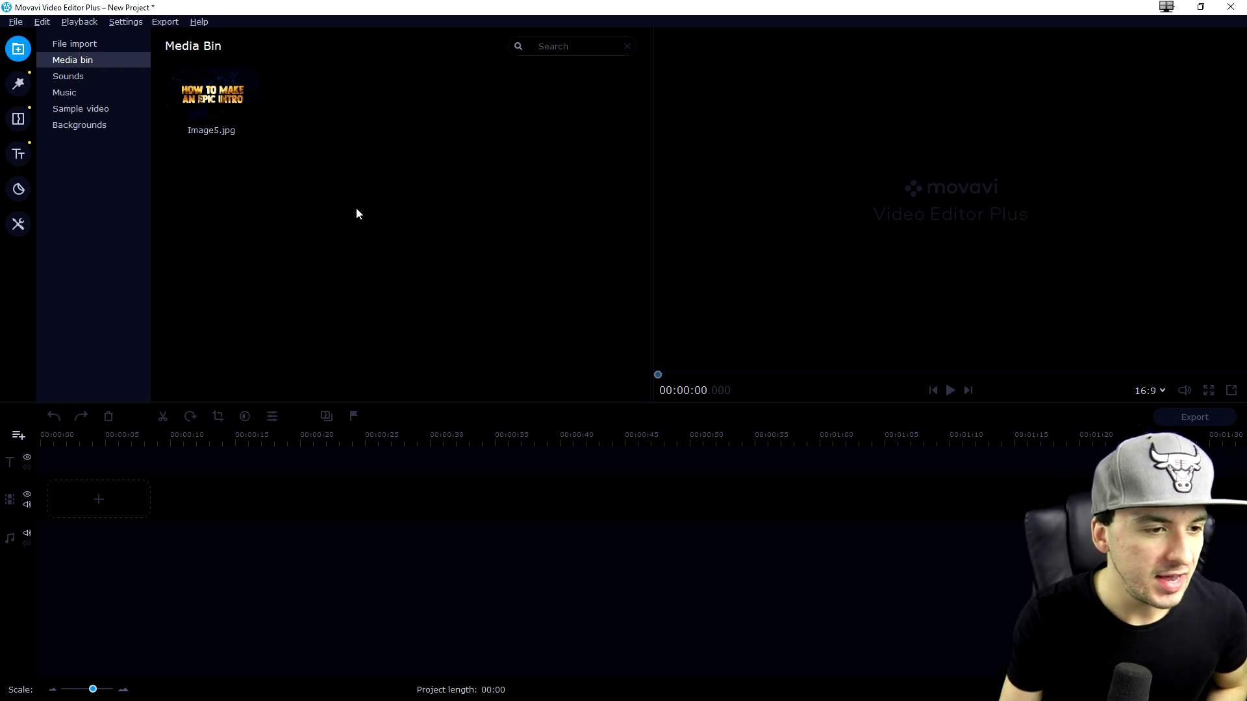
pyautogui.click(75, 78)
# Scroll down and back up through the built-in sound effect tiles
pyautogui.scroll(-1, 265, 176)
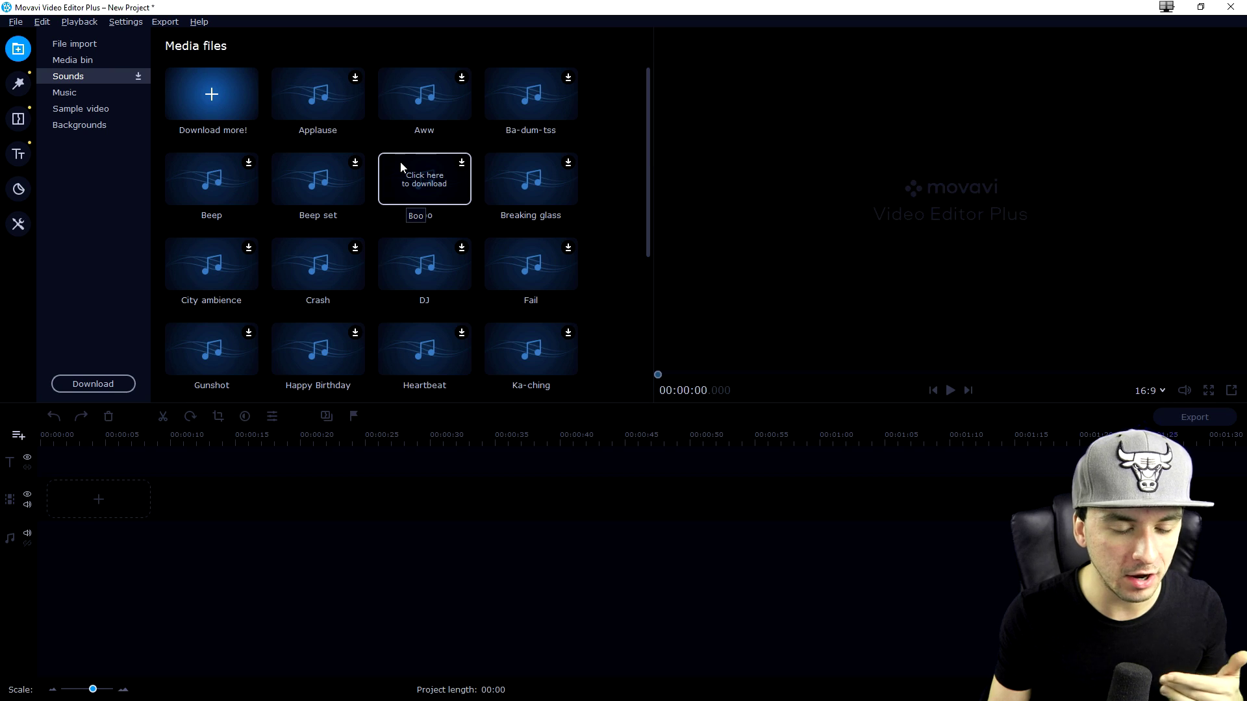
pyautogui.scroll(-1, 518, 194)
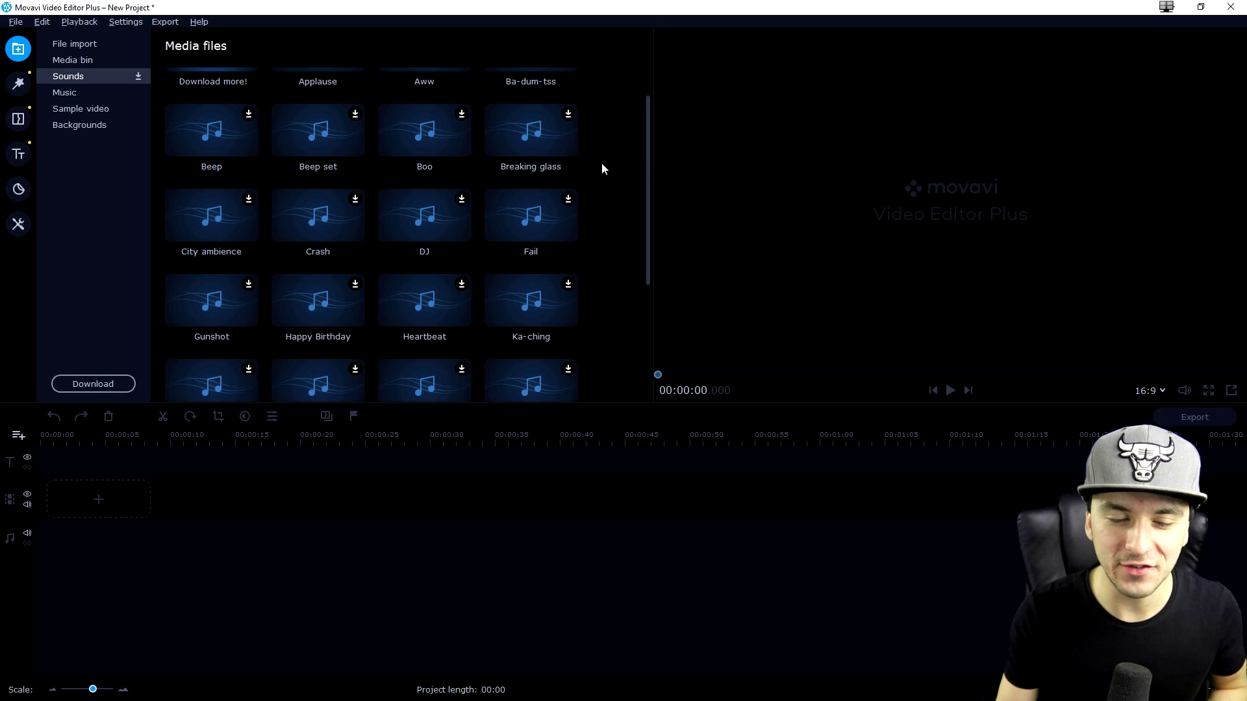
pyautogui.scroll(-4, 413, 166)
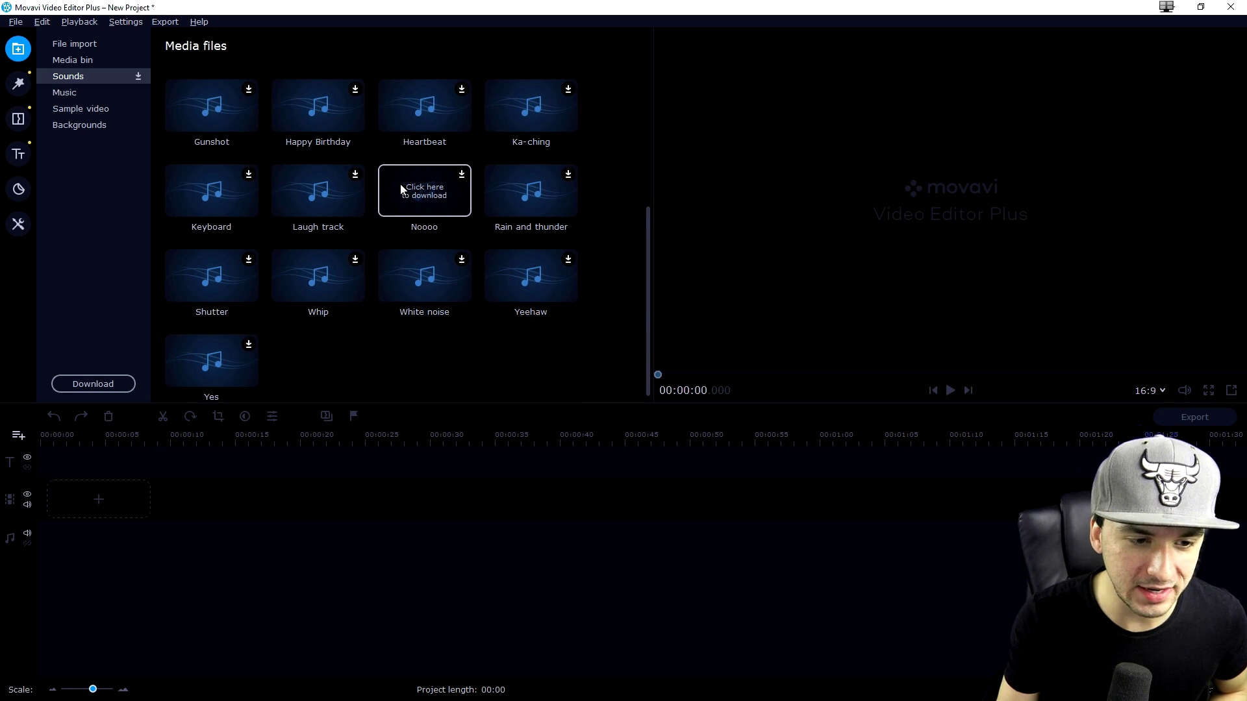
pyautogui.scroll(6, 329, 198)
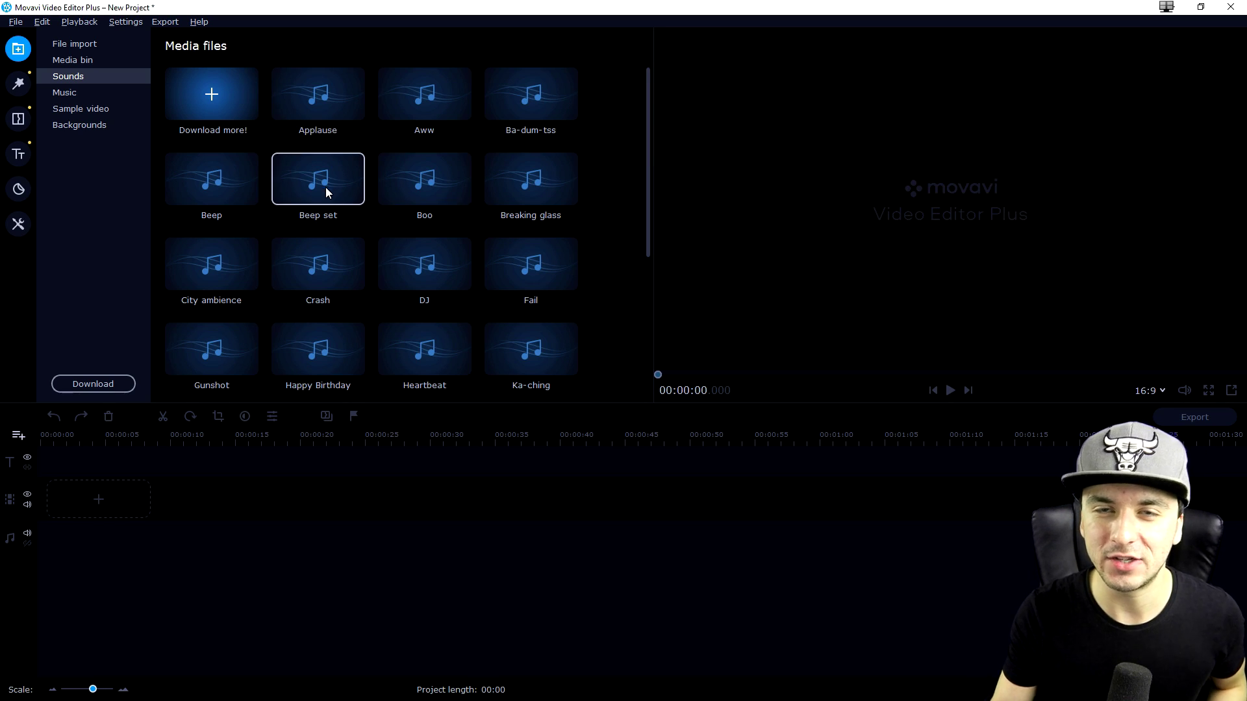
pyautogui.click(87, 98)
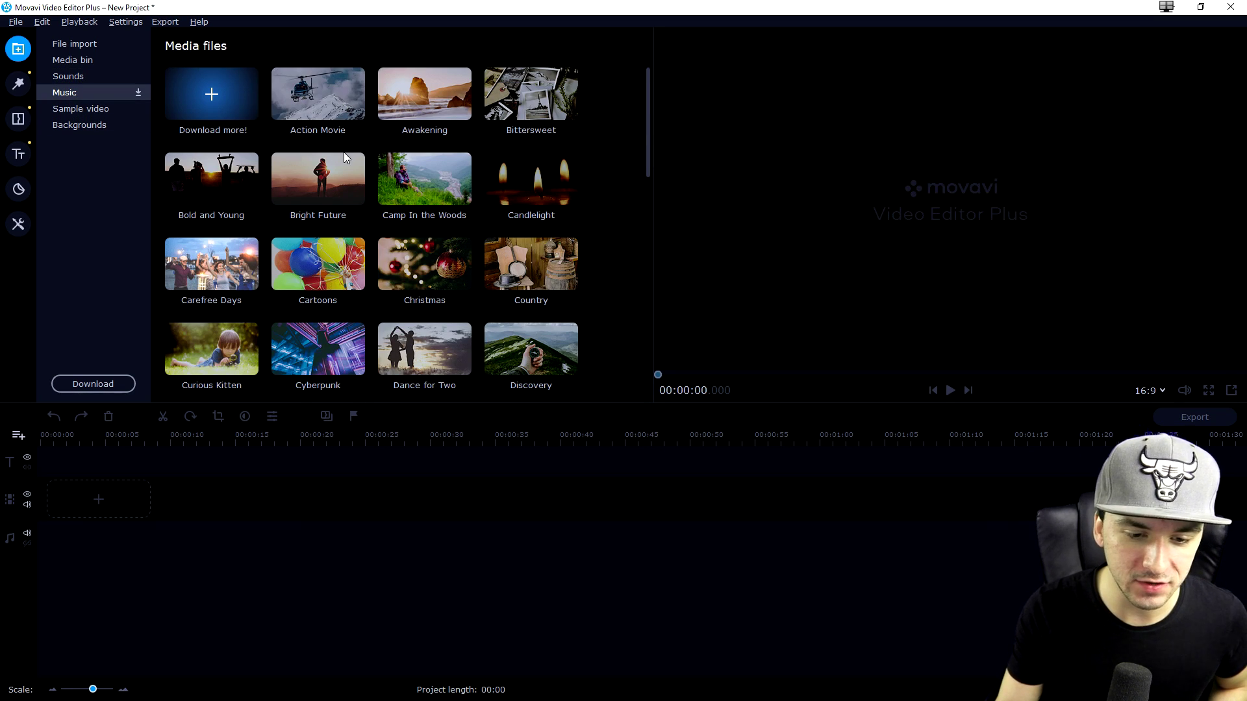
# Scroll through the stock music tiles, from Action Movie to Discovery
pyautogui.scroll(-1, 344, 154)
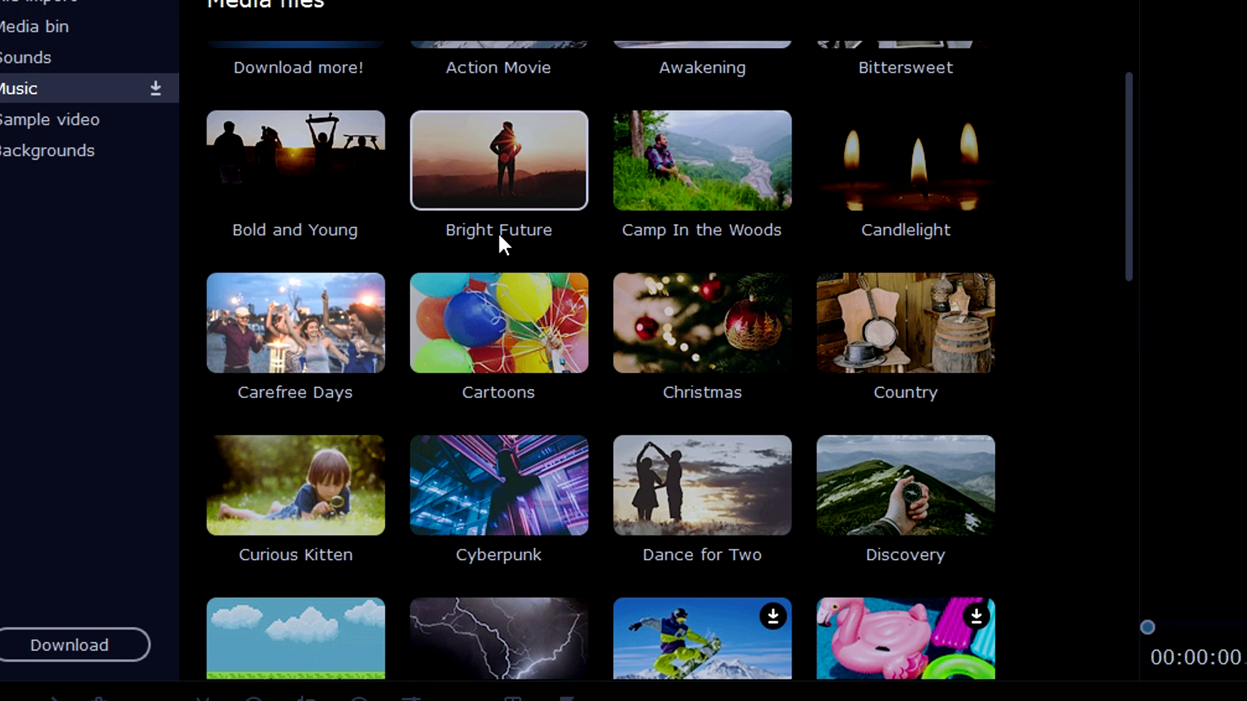
pyautogui.scroll(1, 913, 224)
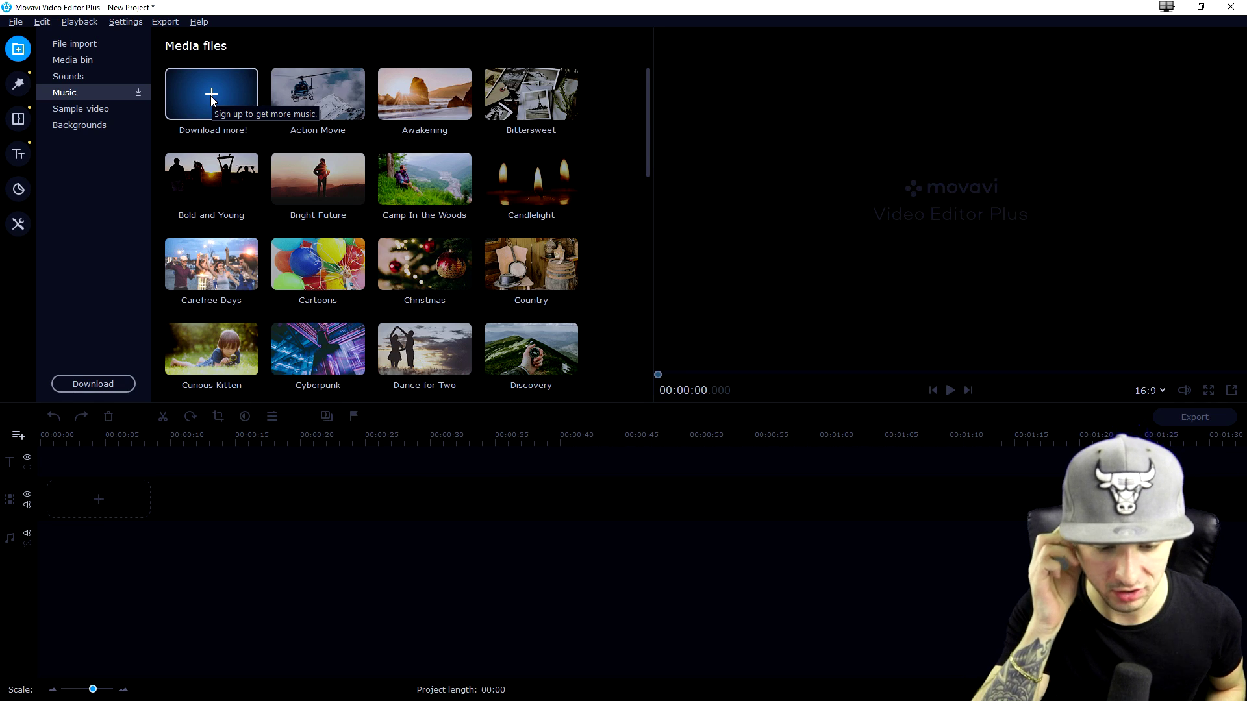
pyautogui.click(81, 109)
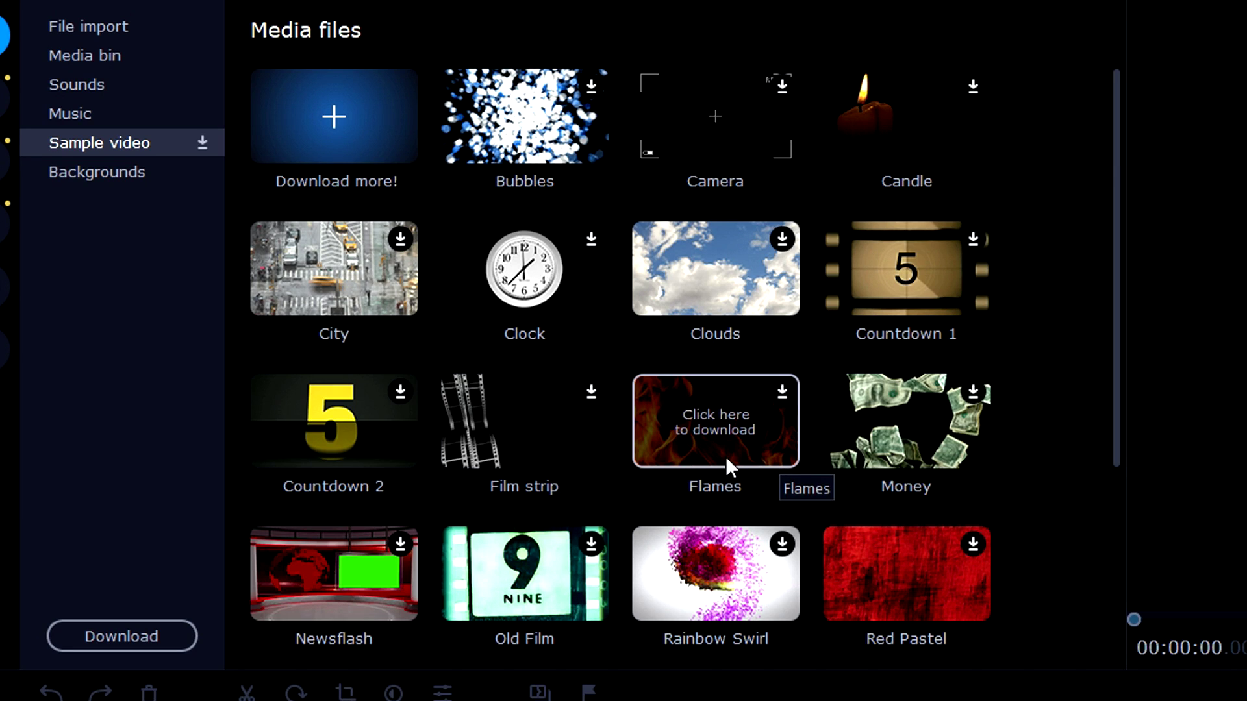
# Download and preview the Flames, Money and Red Pastel sample clips
pyautogui.click(722, 428)
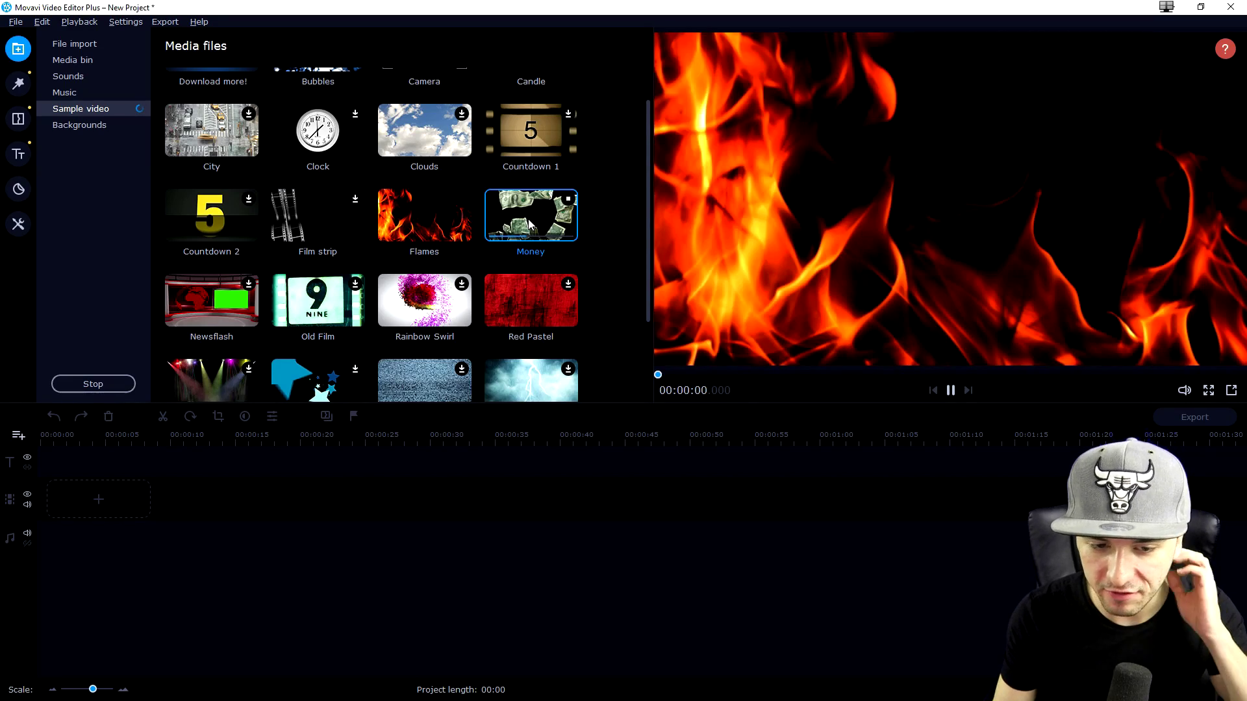
pyautogui.click(542, 238)
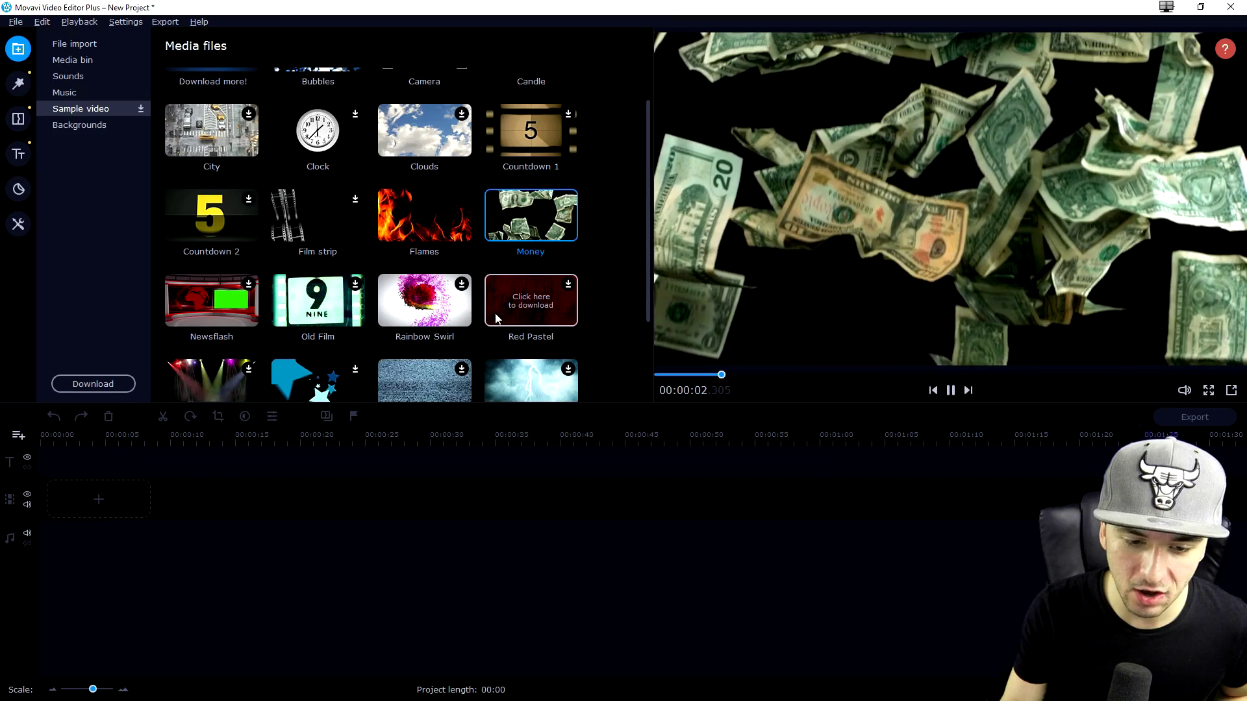
pyautogui.click(525, 305)
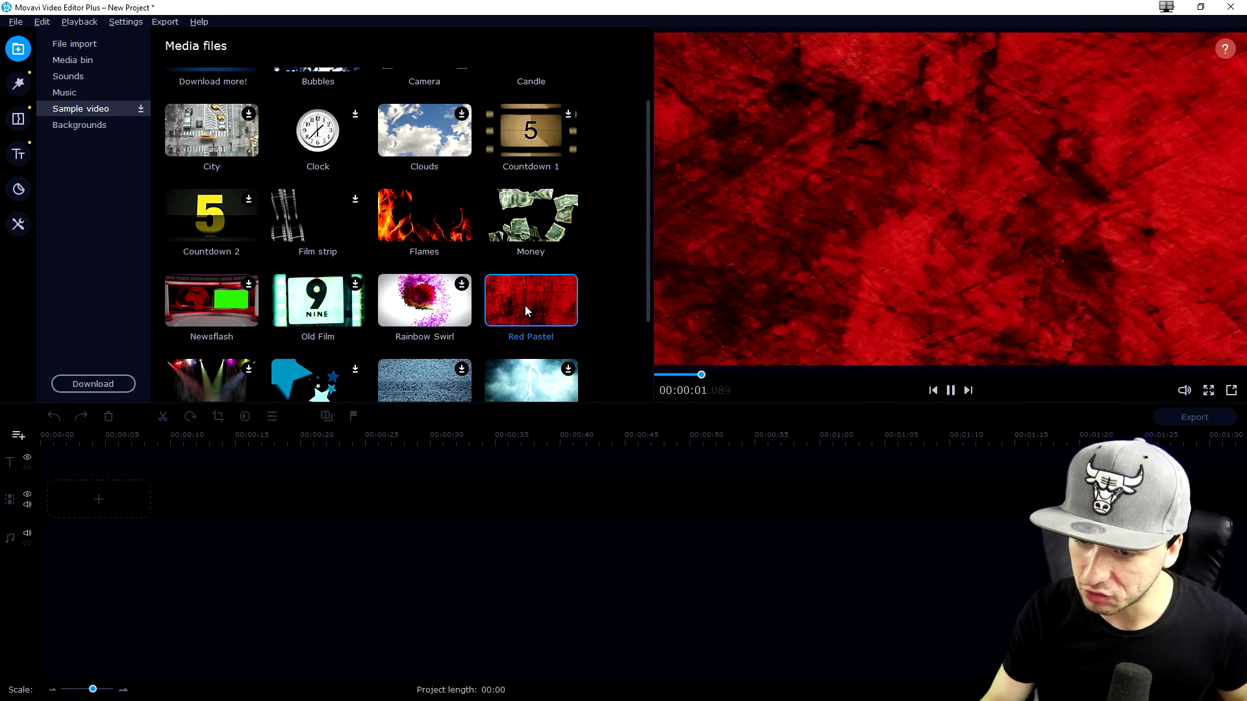
pyautogui.click(107, 126)
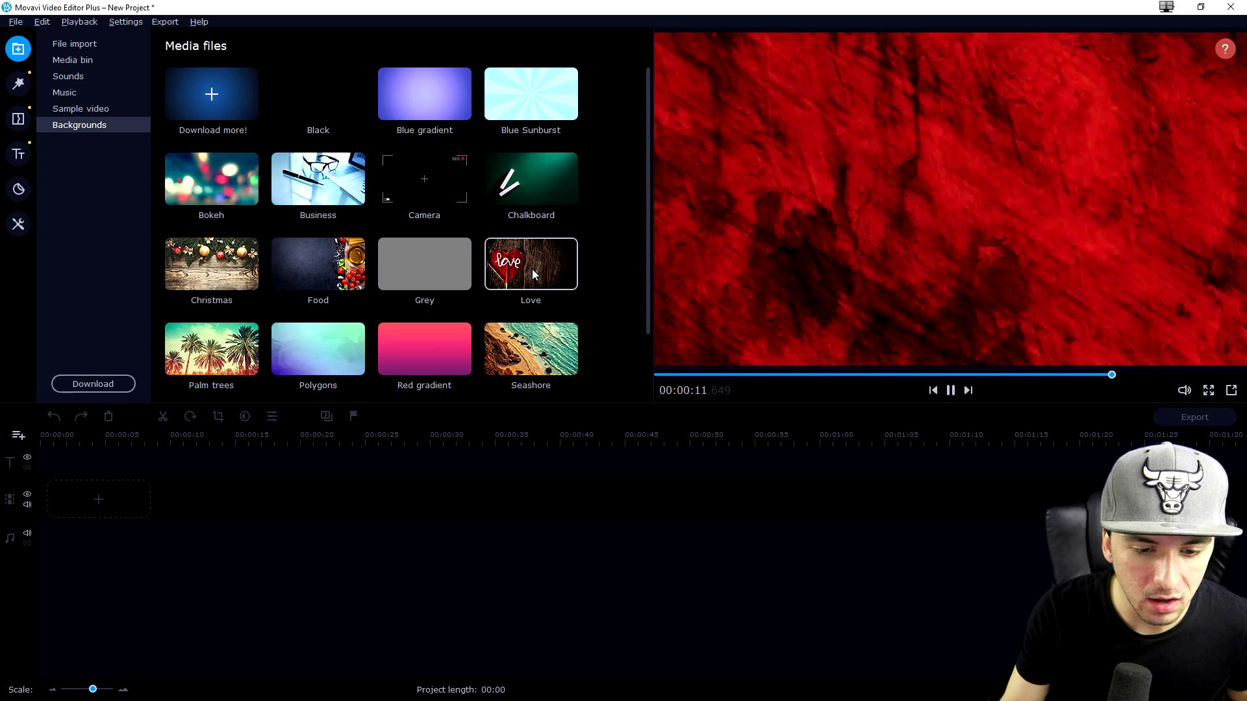
# Preview the Grey and Seashore backgrounds, then place the 27-second video clip on the timeline
pyautogui.scroll(-1, 532, 274)
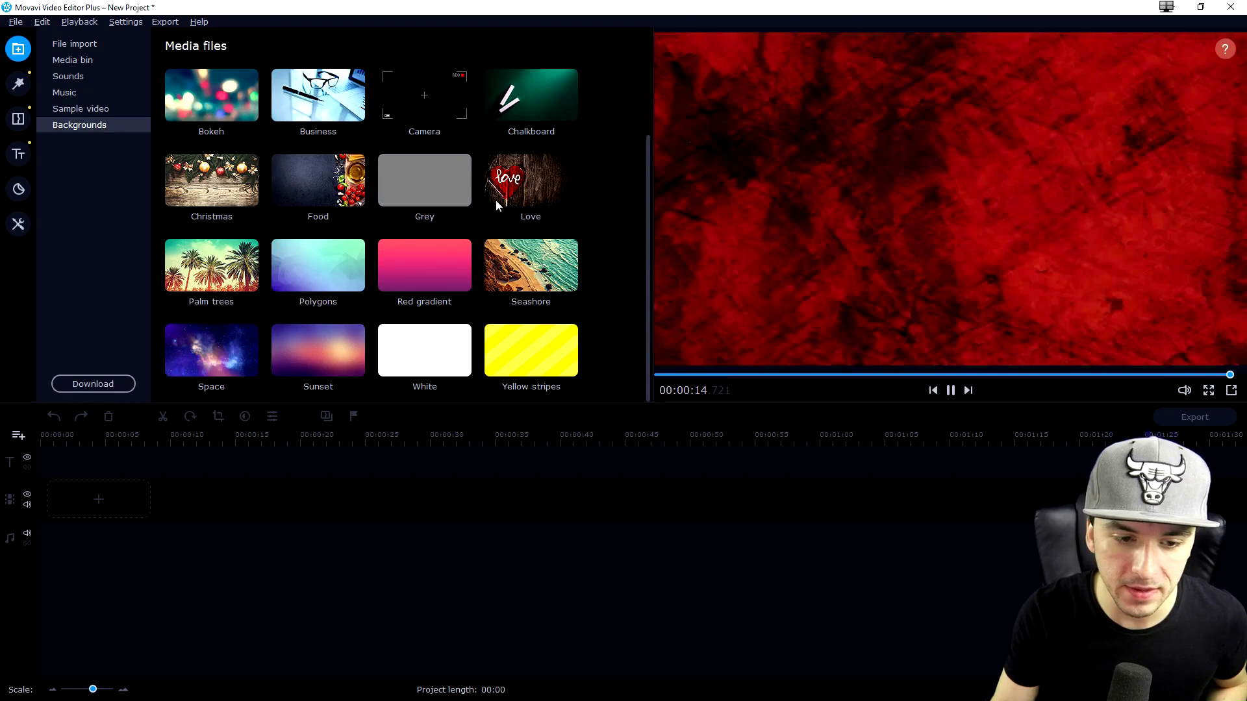
pyautogui.click(437, 208)
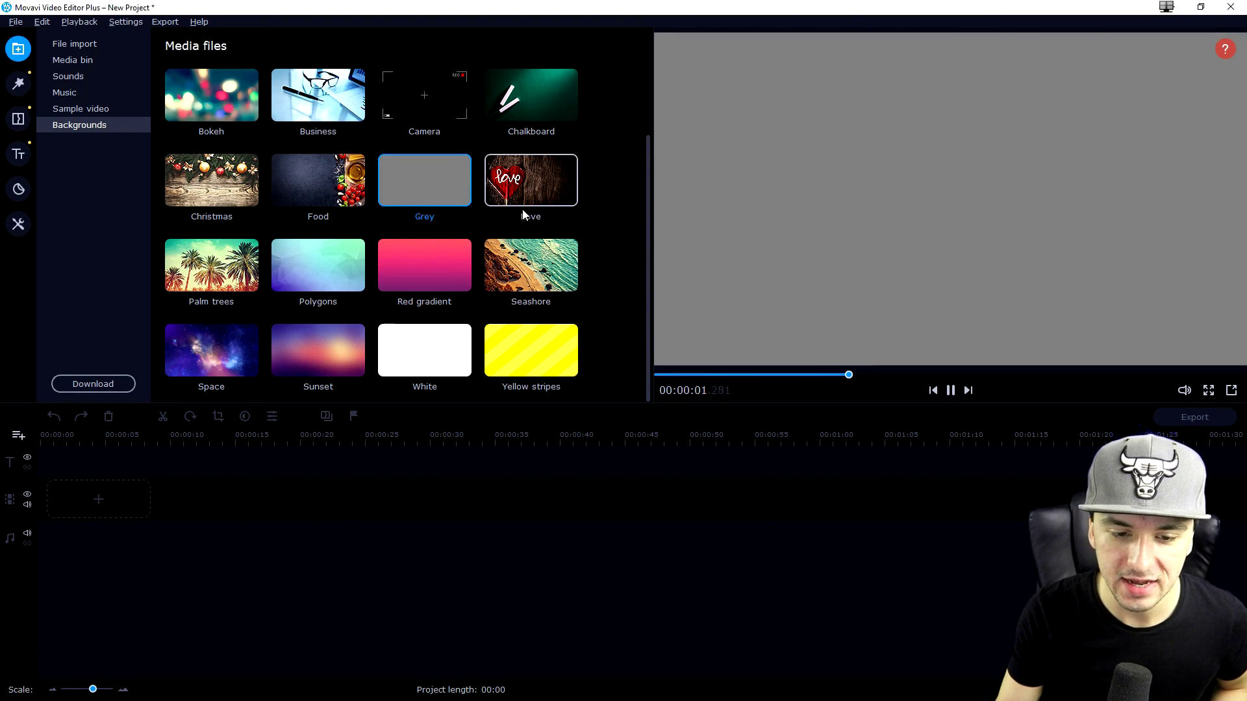
pyautogui.click(508, 293)
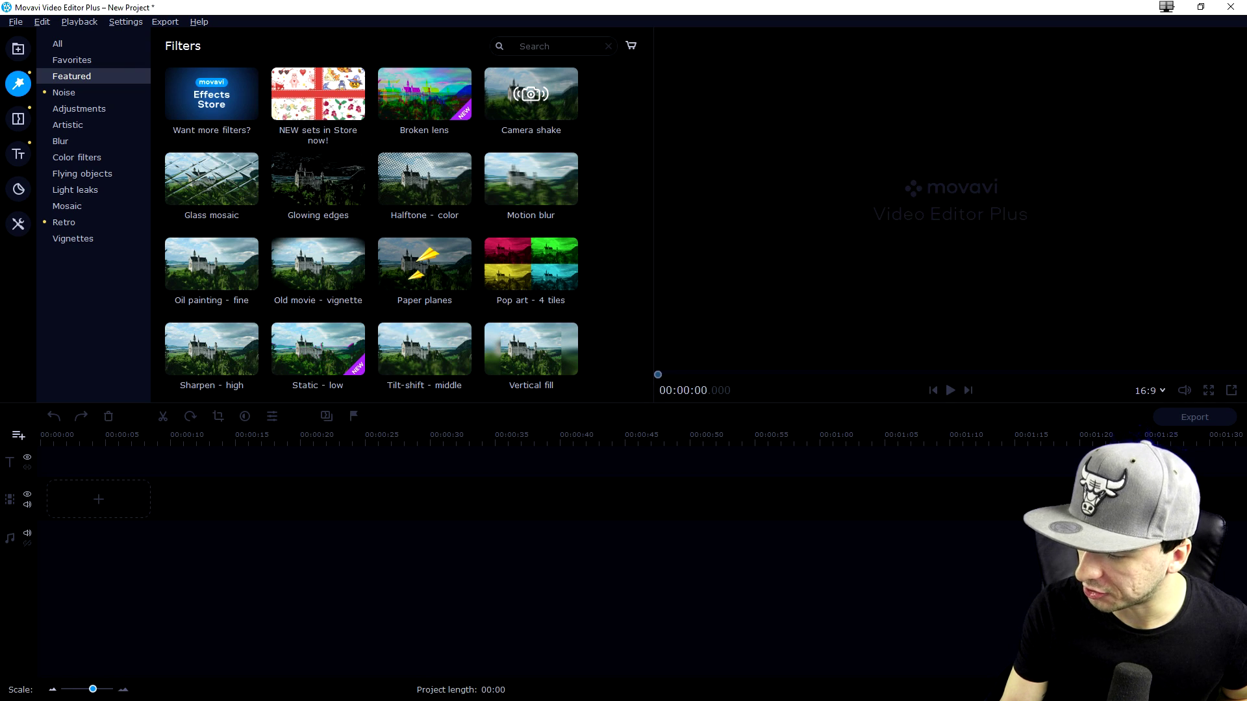
pyautogui.moveTo(0, 458); pyautogui.dragTo(138, 457)
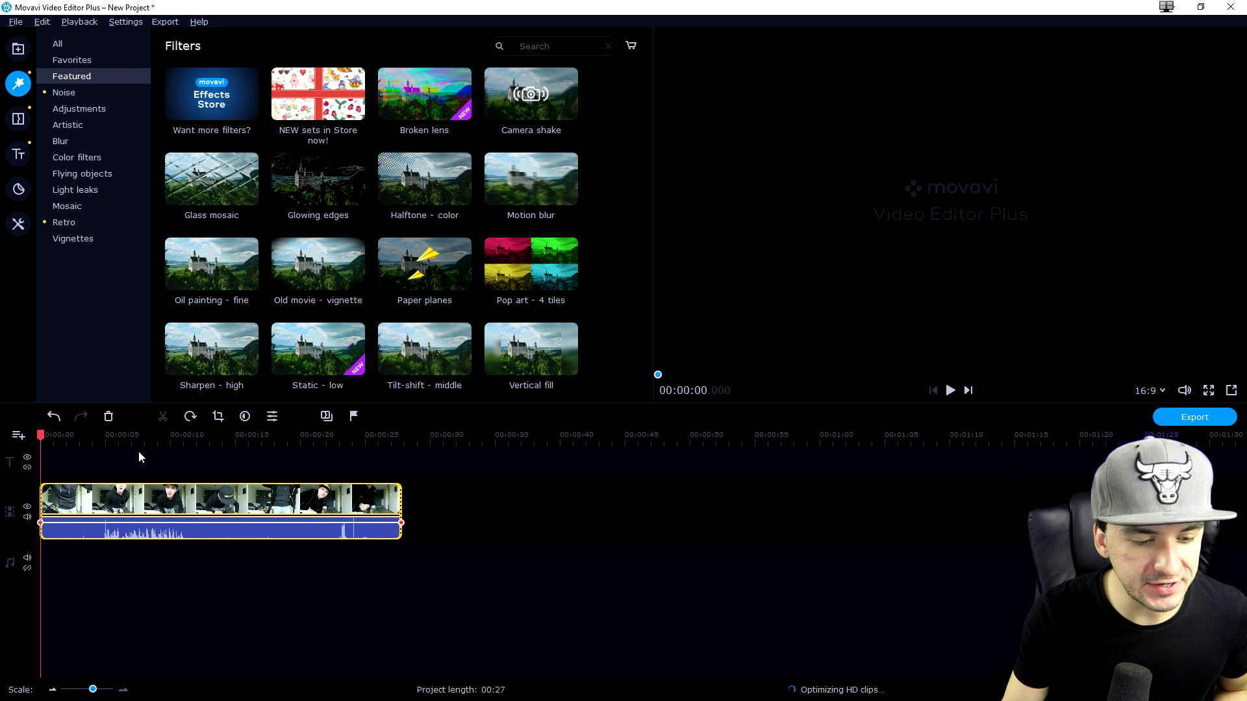
# Try the Broken lens filter on the clip at 15 seconds, then undo it
pyautogui.click(241, 448)
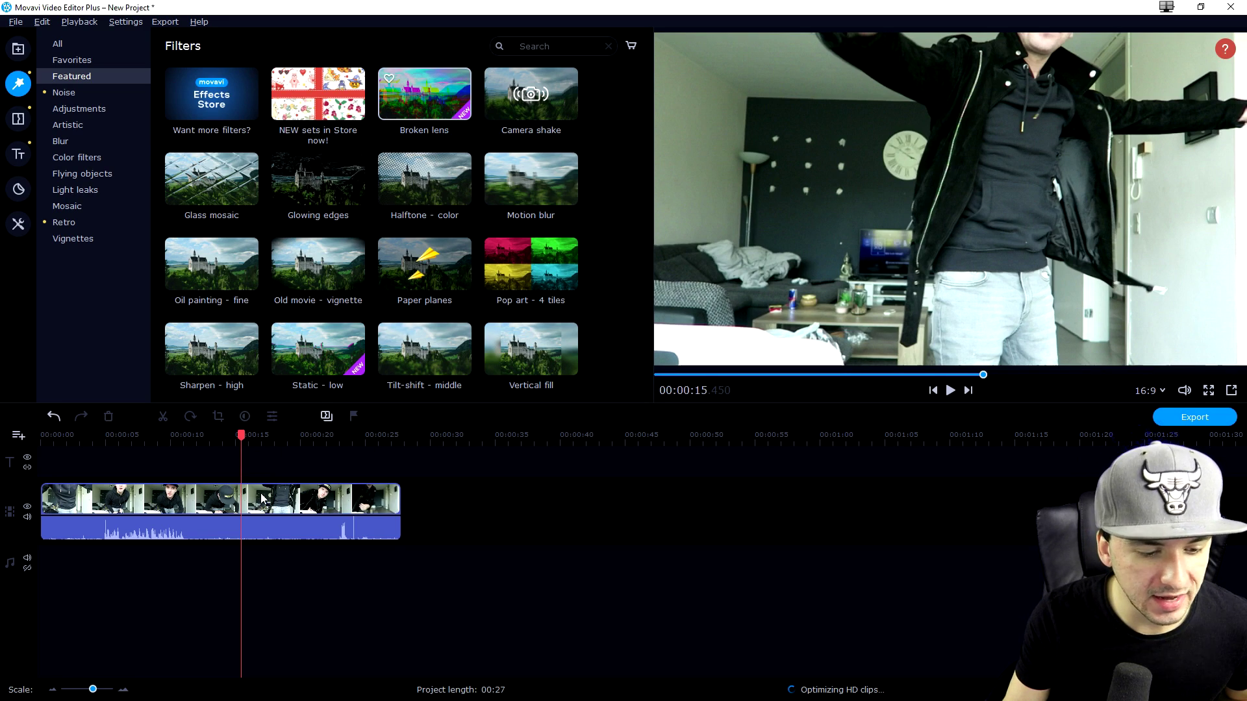
pyautogui.moveTo(263, 500); pyautogui.dragTo(253, 507)
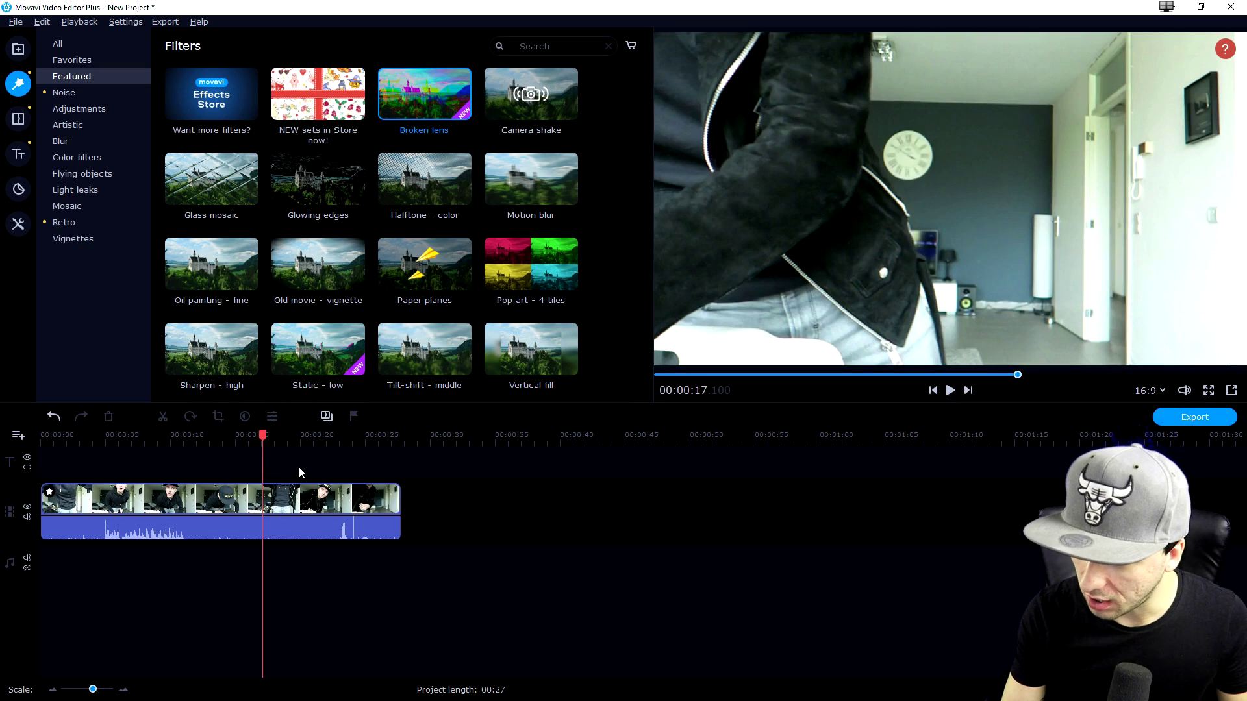
pyautogui.press('space')
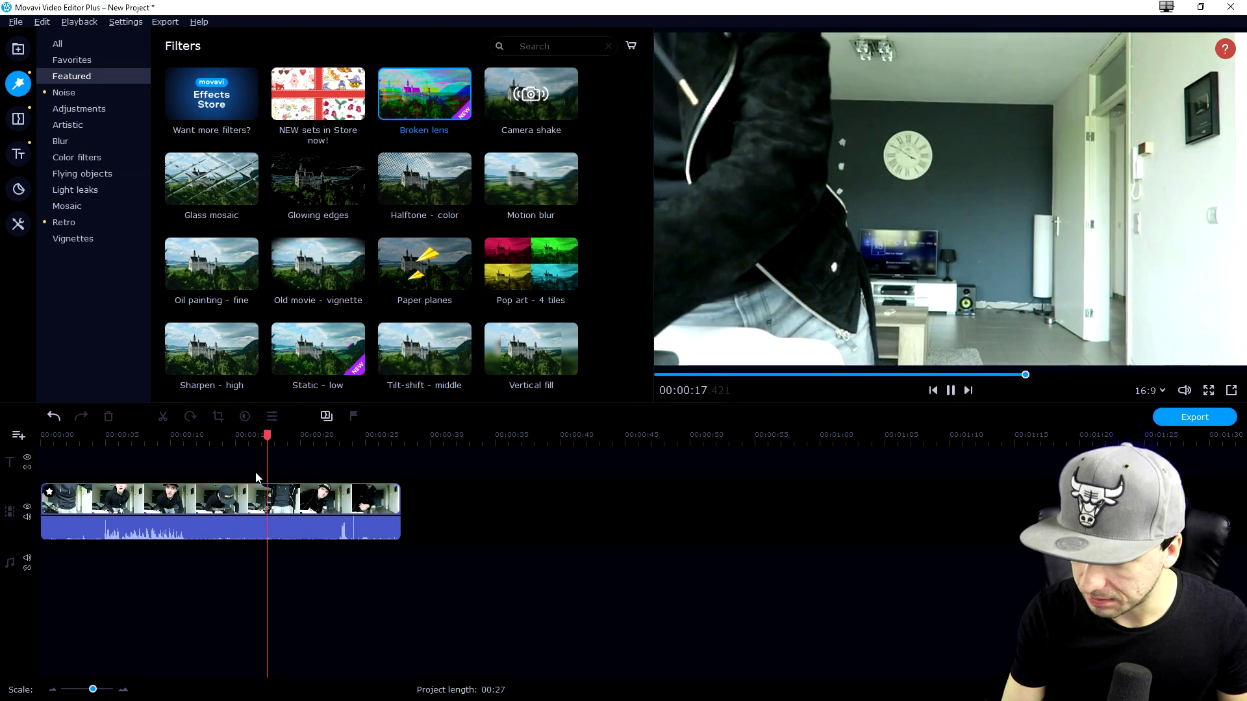
pyautogui.hotkey('ctrl', 'z')
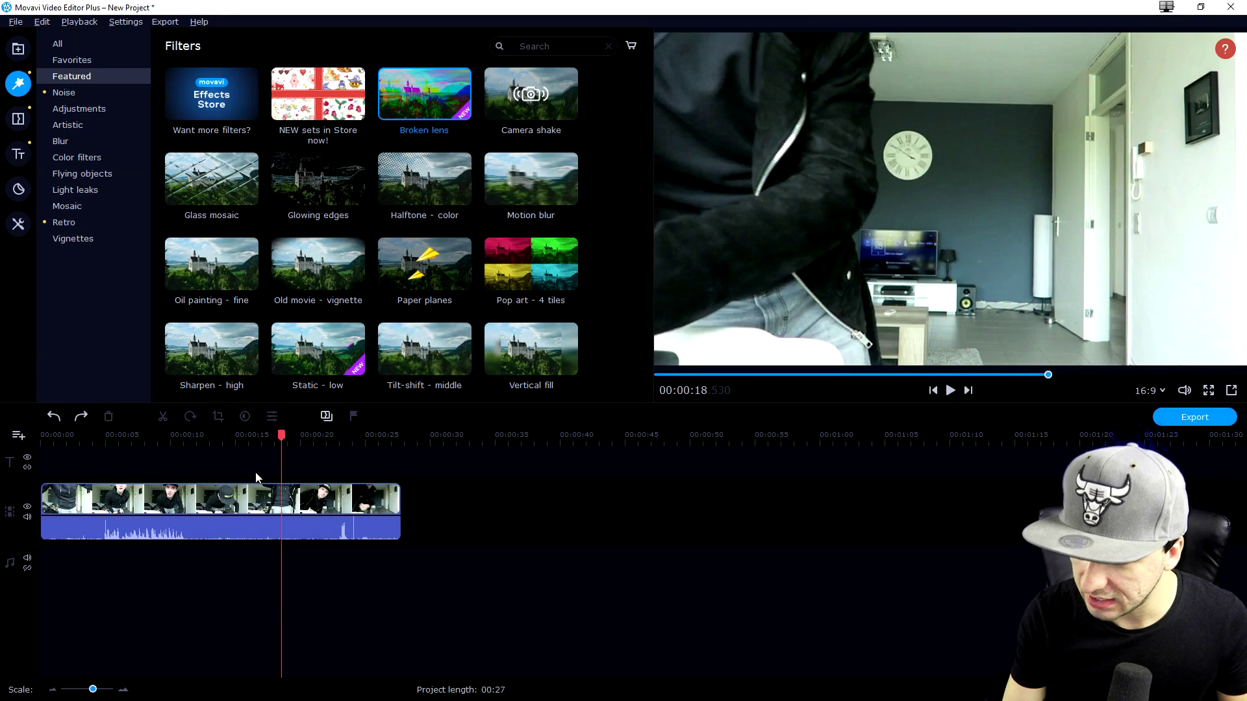
pyautogui.press('space')
pyautogui.press('space')
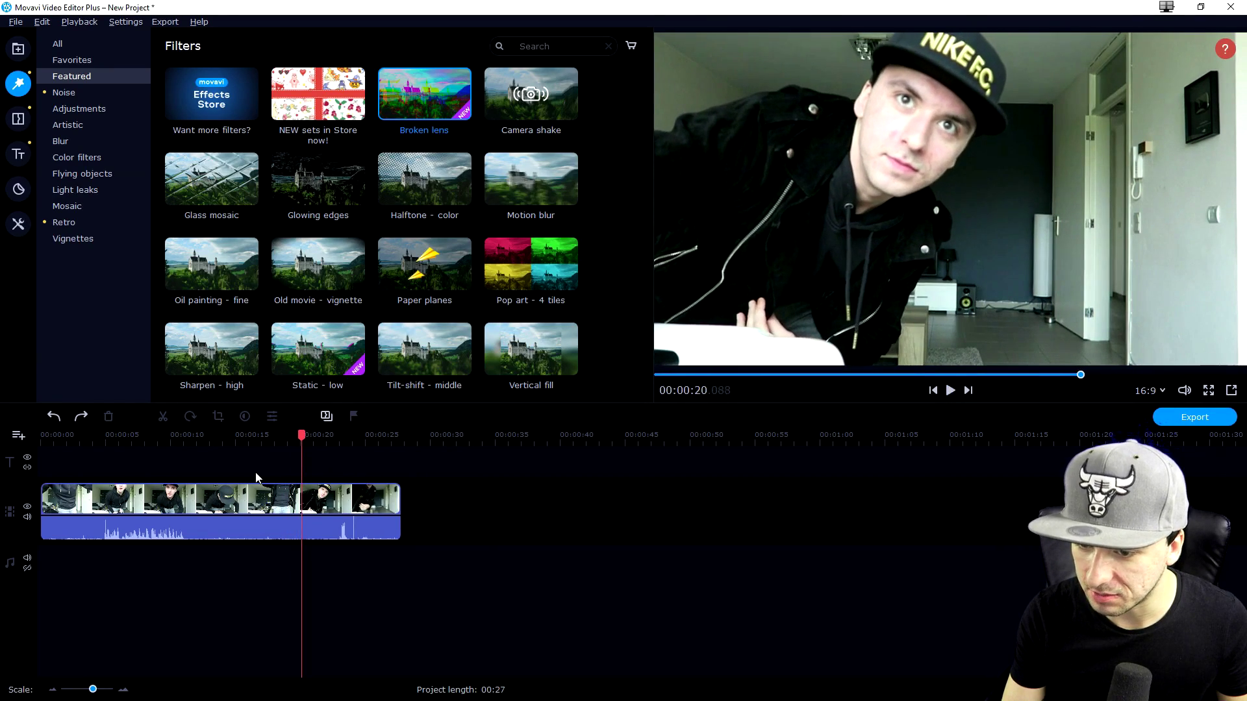
pyautogui.click(252, 473)
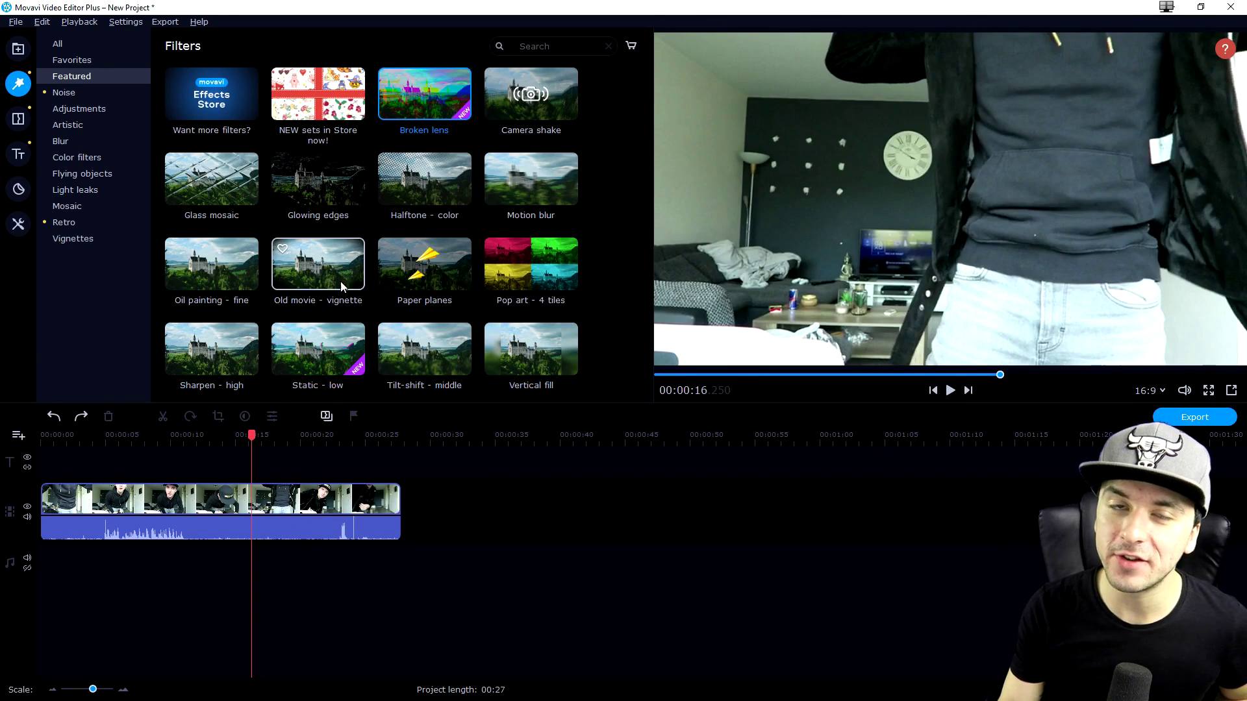
# Browse the Noise, Adjustments and Artistic filters, then apply the Cézanne colour filter
pyautogui.click(113, 94)
pyautogui.click(112, 107)
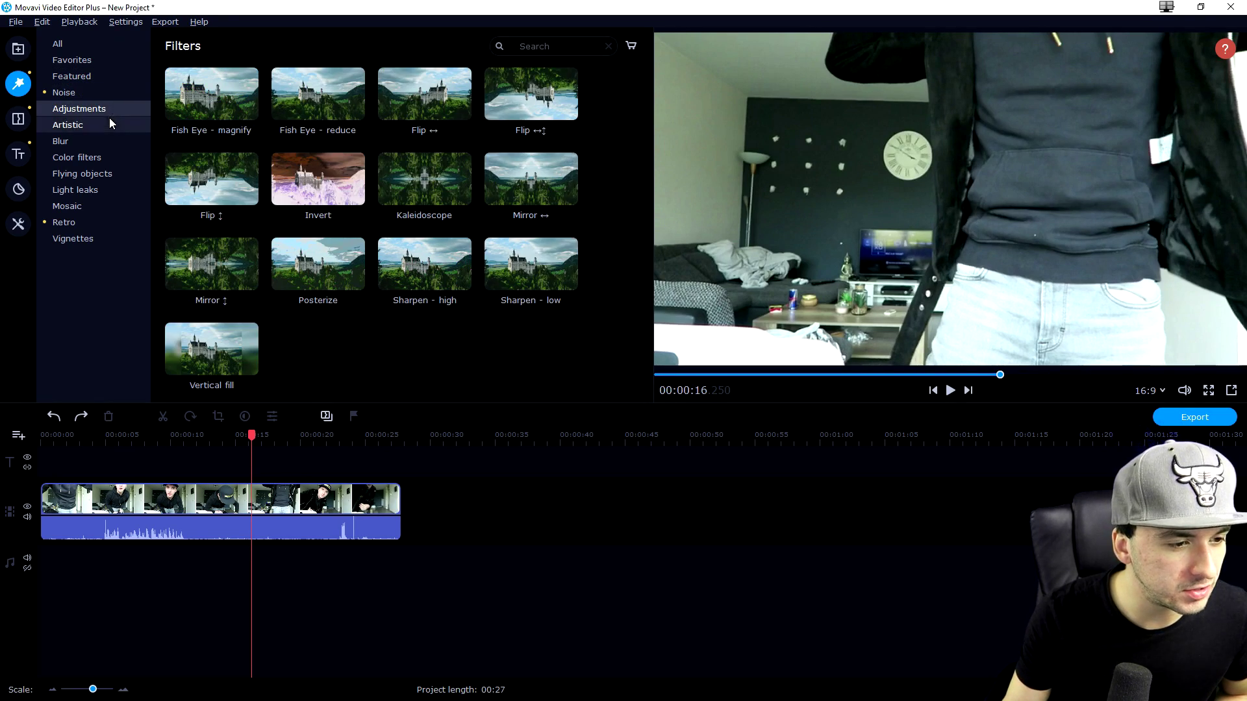
pyautogui.click(109, 123)
pyautogui.click(111, 158)
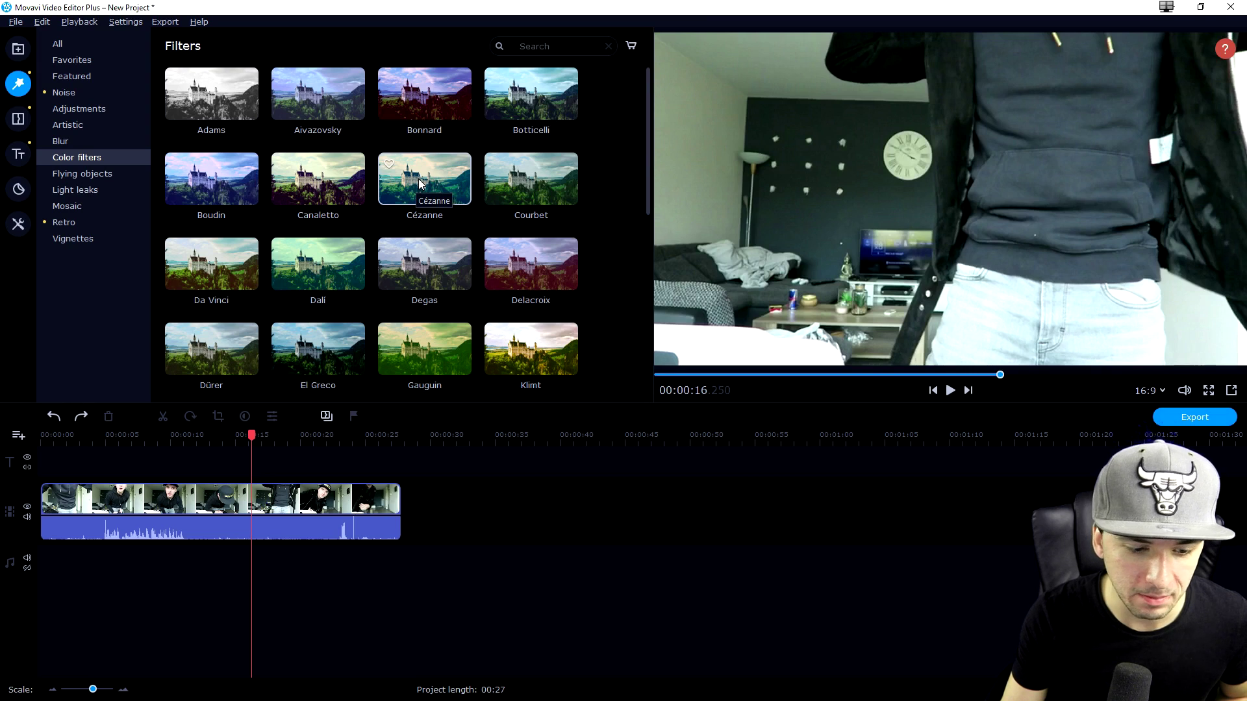
pyautogui.moveTo(422, 185); pyautogui.dragTo(266, 501)
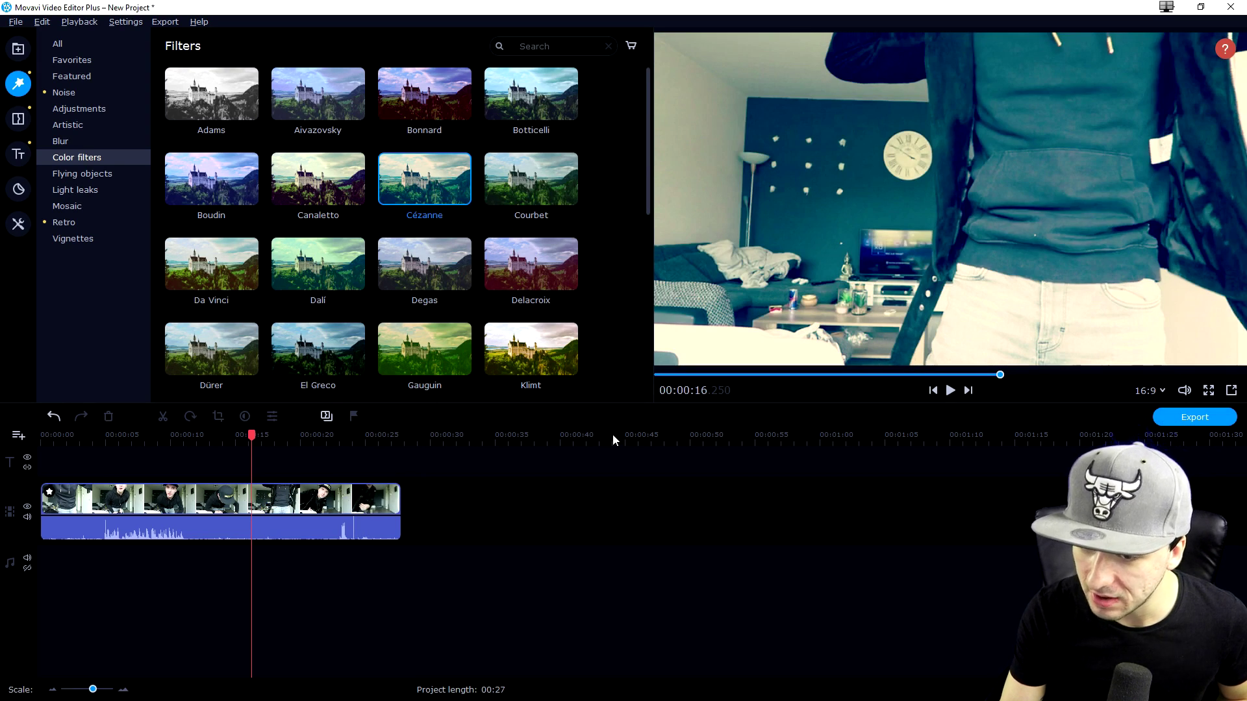
# Undo Cézanne, then apply Light leaks 2 and Vignette 1 to the clip
pyautogui.click(112, 173)
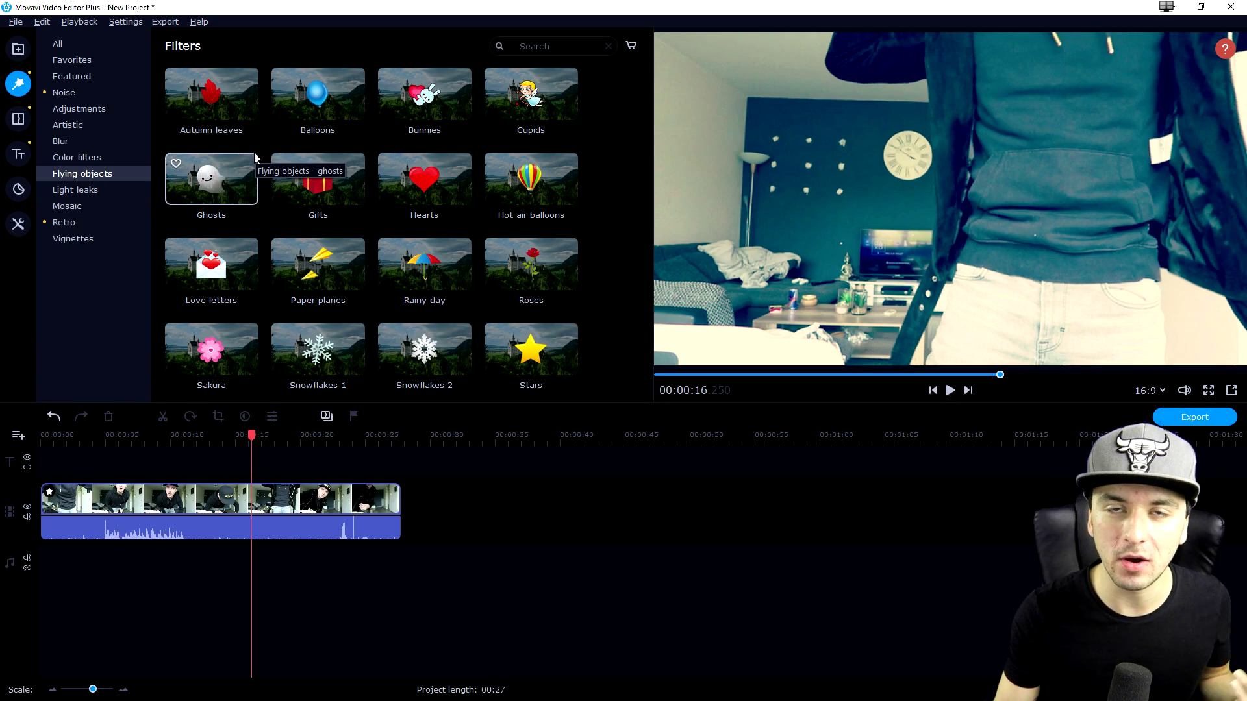
pyautogui.click(103, 189)
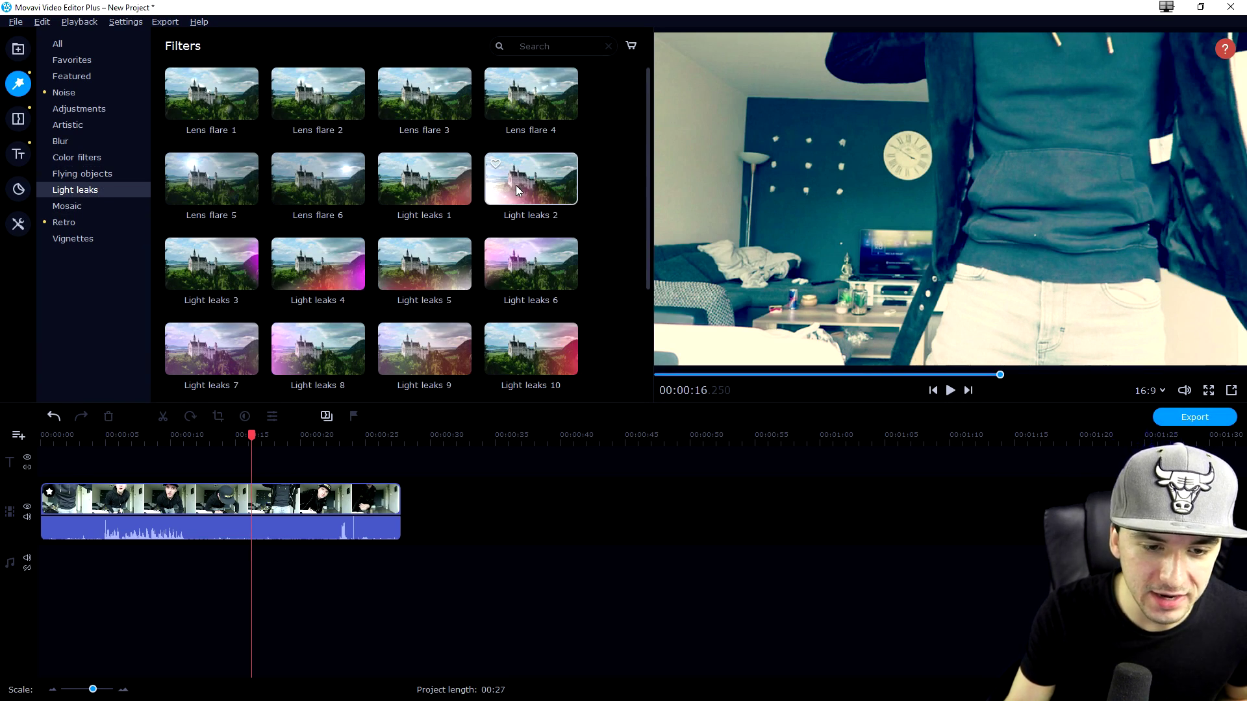
pyautogui.hotkey('ctrl', 'z')
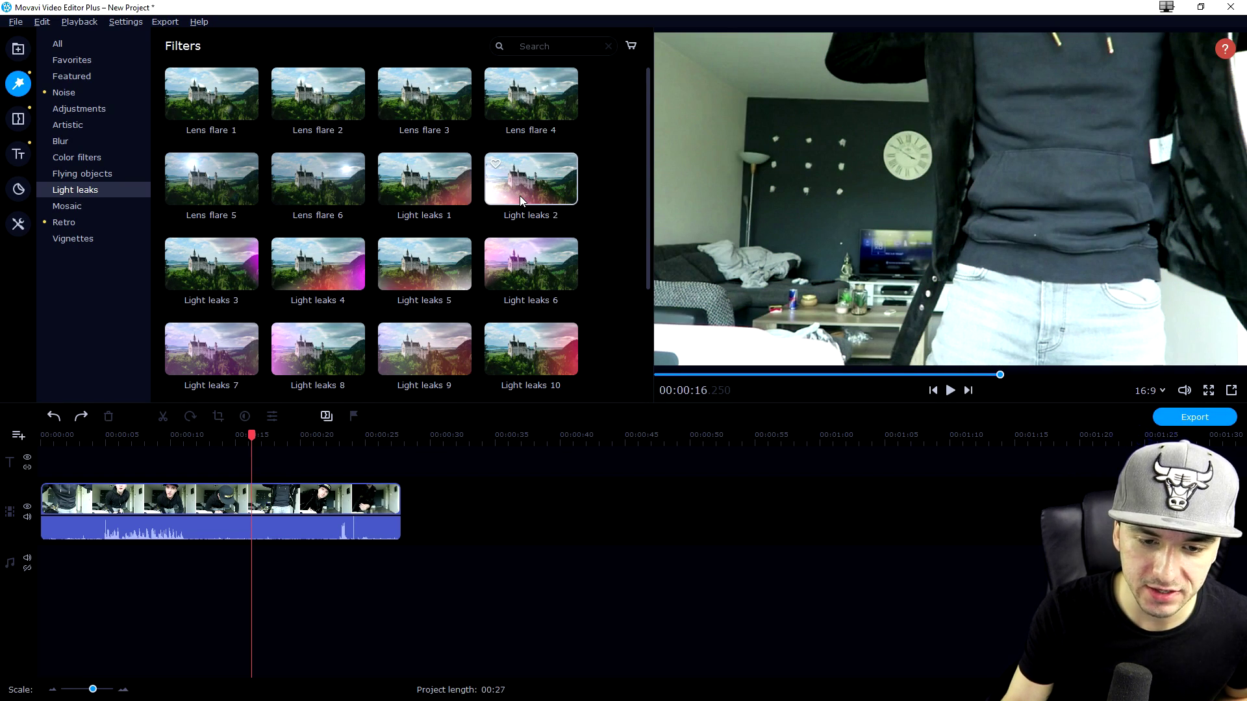
pyautogui.moveTo(509, 200); pyautogui.dragTo(248, 501)
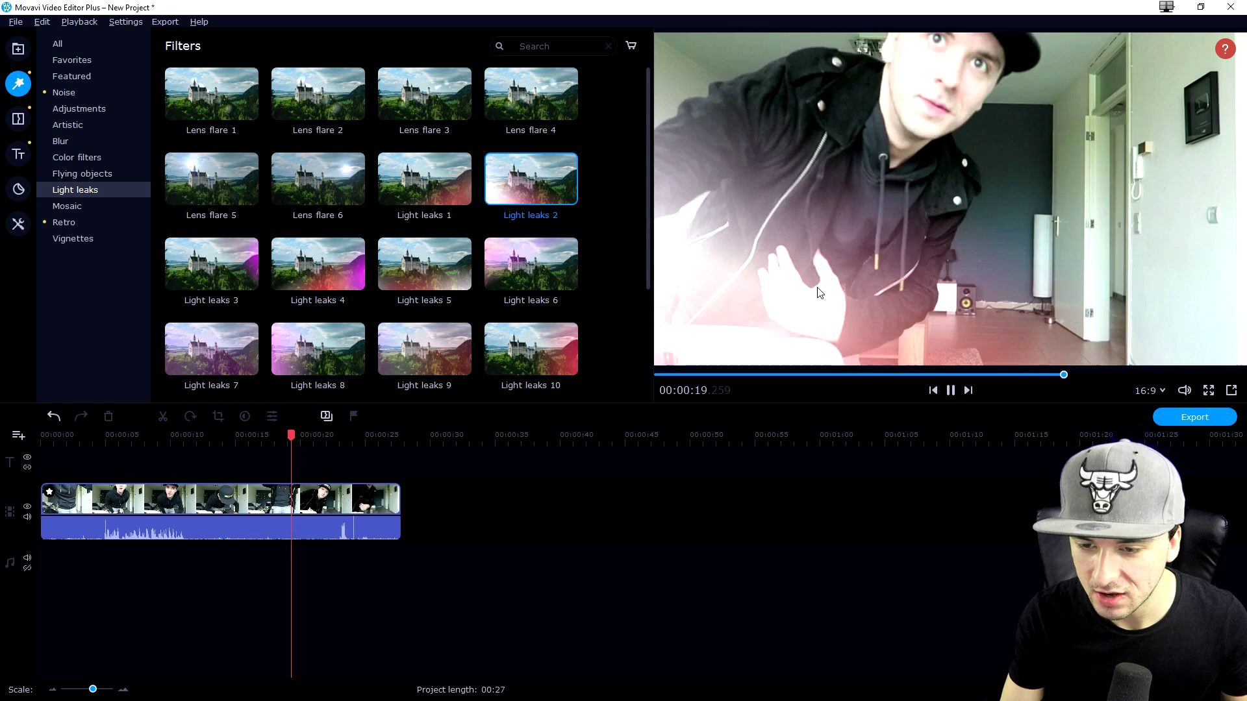
pyautogui.click(73, 239)
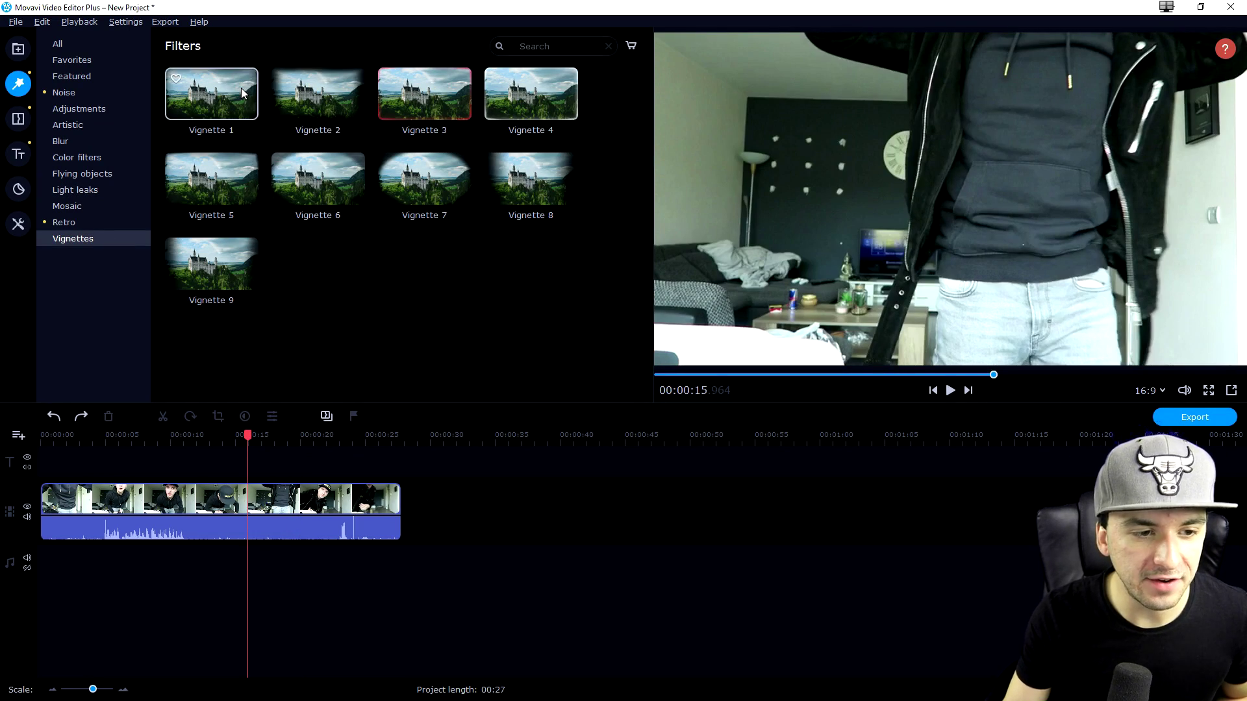
pyautogui.moveTo(240, 88); pyautogui.dragTo(240, 502)
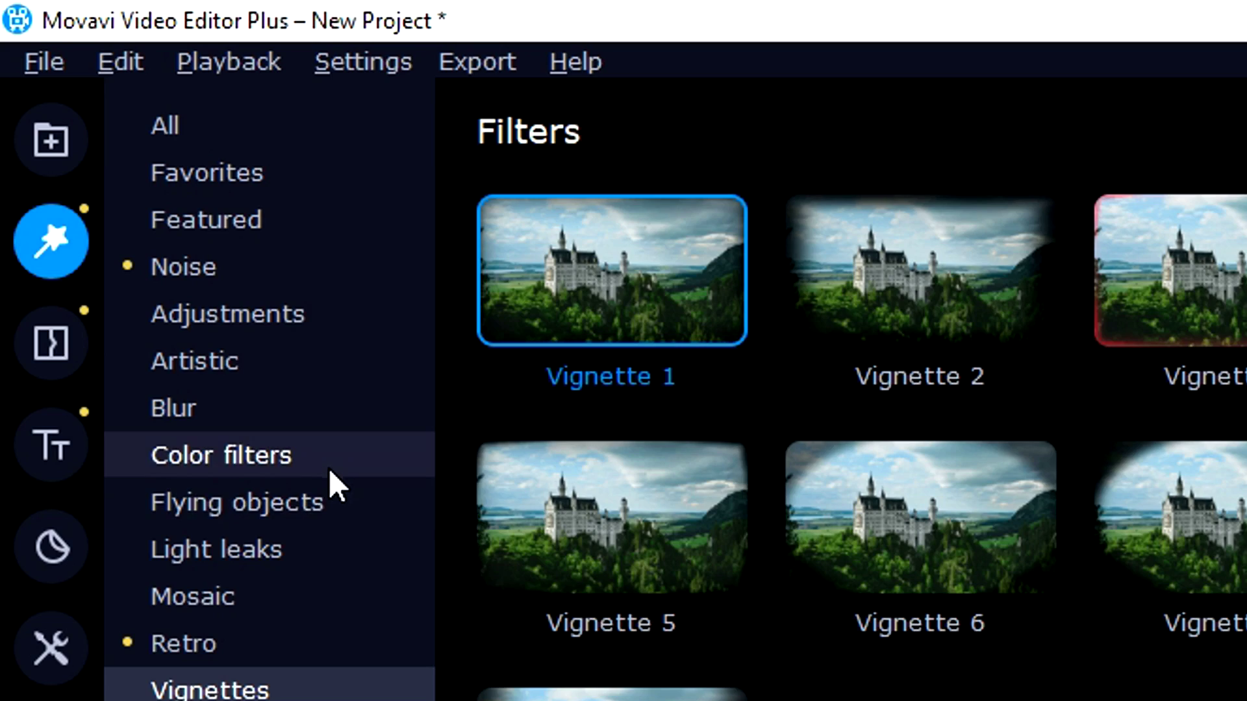
# Show the Featured Transitions library, from Blinds to Warp - 2 waves
pyautogui.click(64, 337)
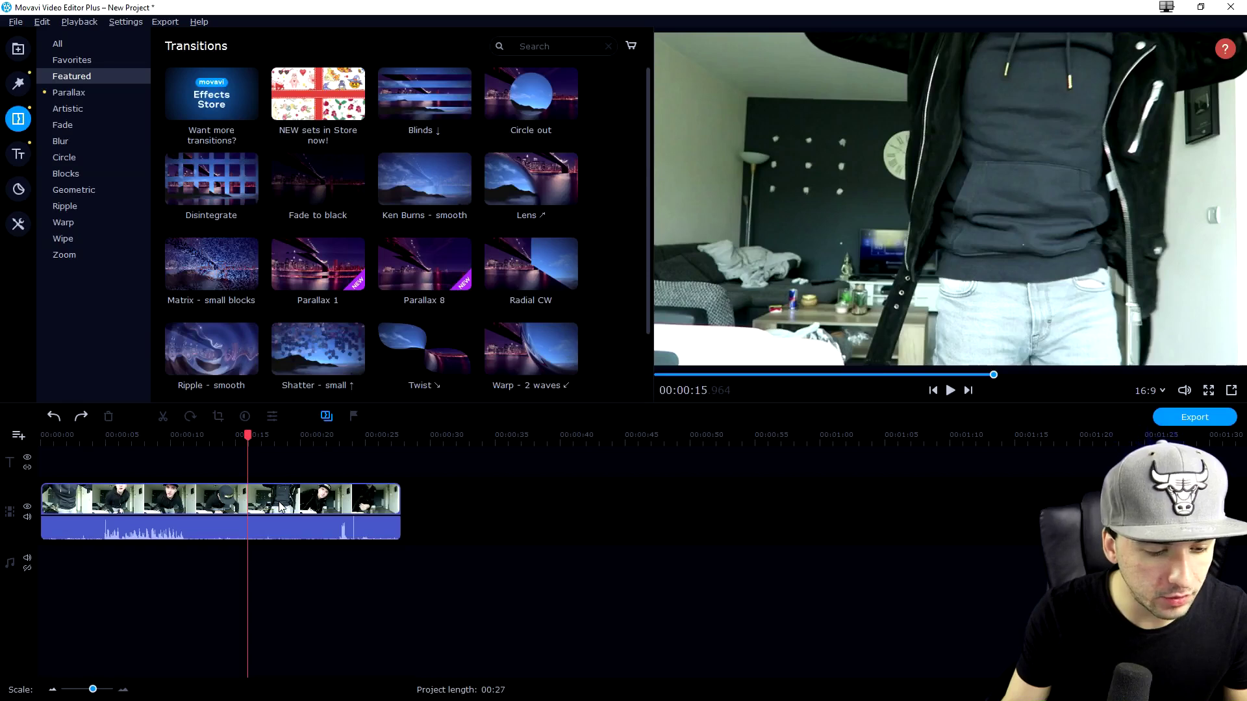
# Split the clip in two at the 15-second playhead
pyautogui.rightClick(252, 506)
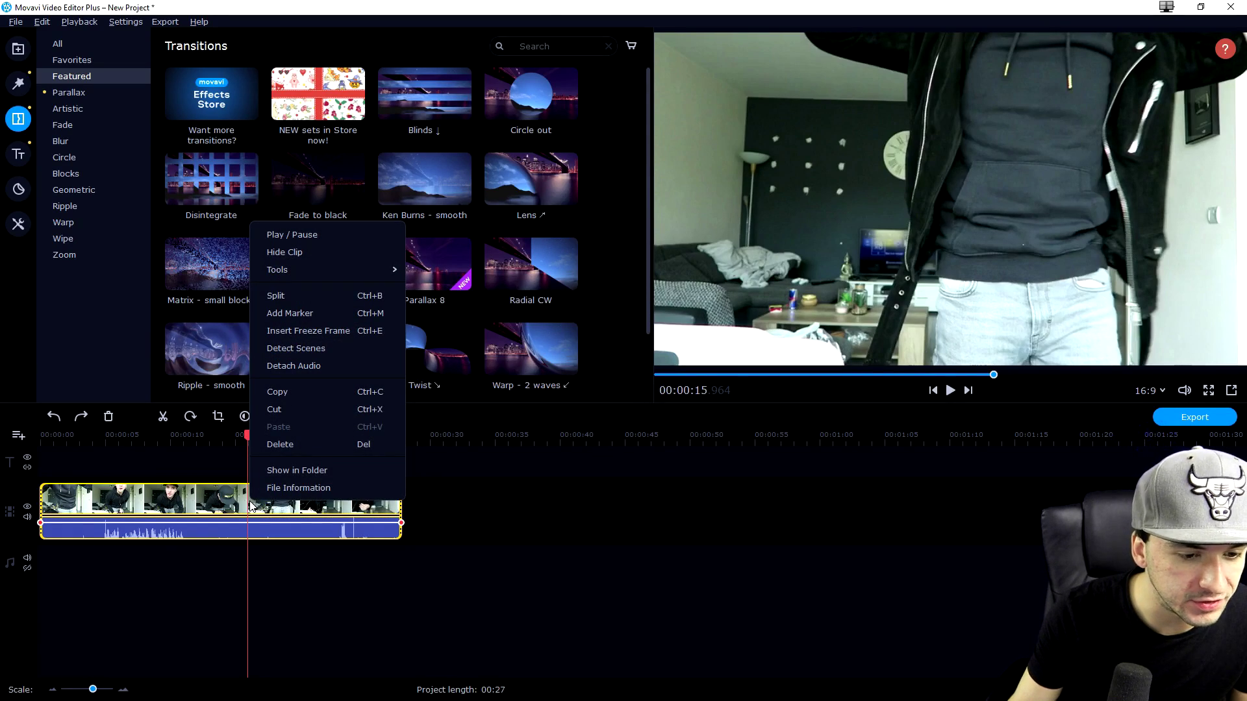
pyautogui.hotkey('ctrl', 'b')
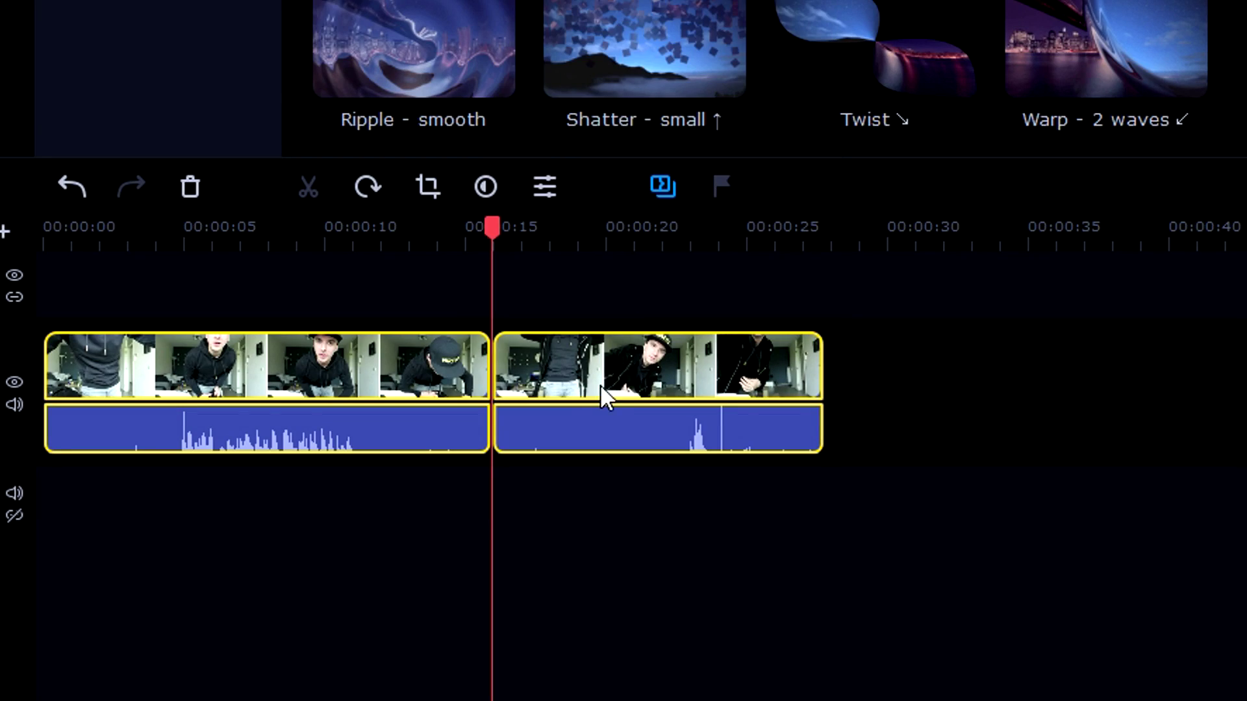
pyautogui.click(654, 375)
pyautogui.click(482, 305)
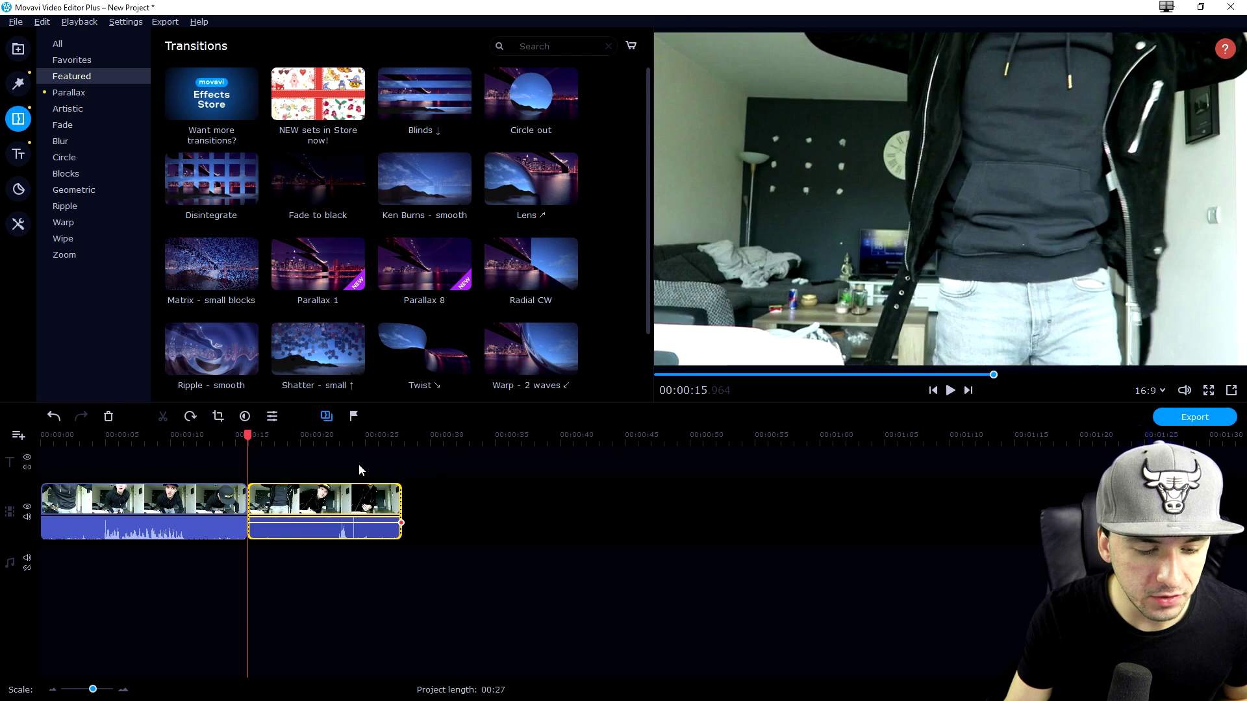
pyautogui.click(733, 293)
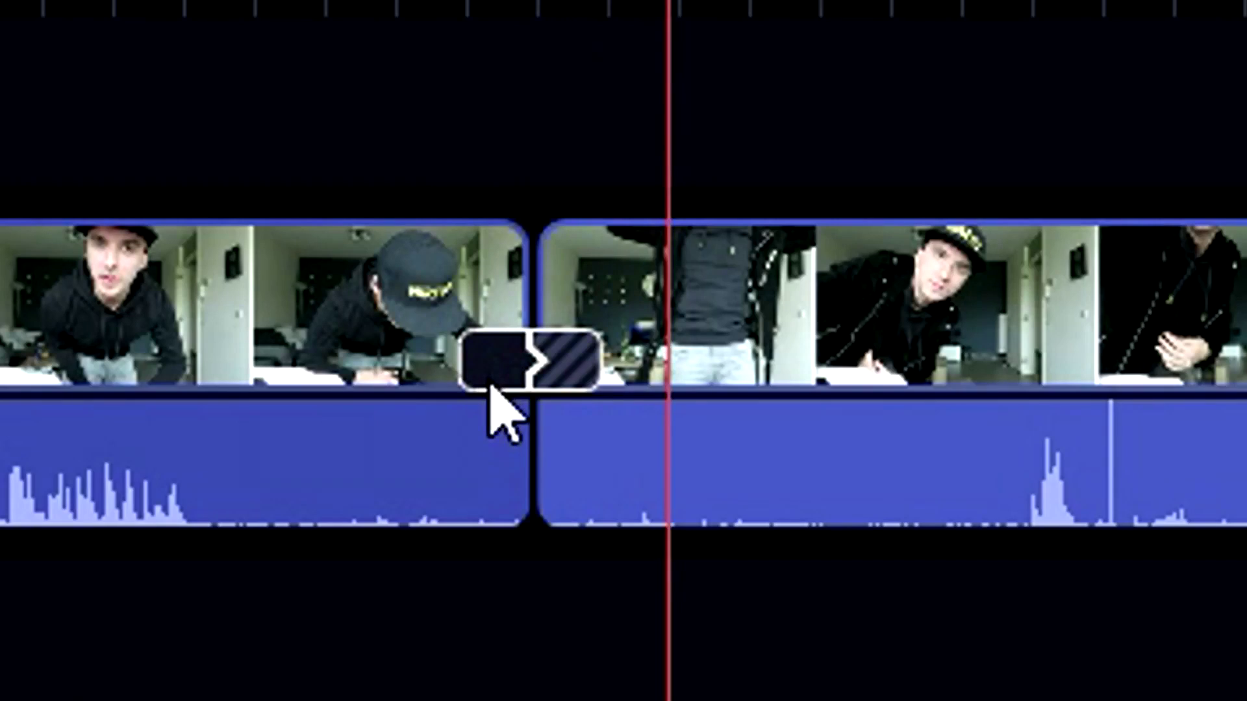
# Confirm a 2-second duration for the Lens transition between the two parts
pyautogui.doubleClick(503, 378)
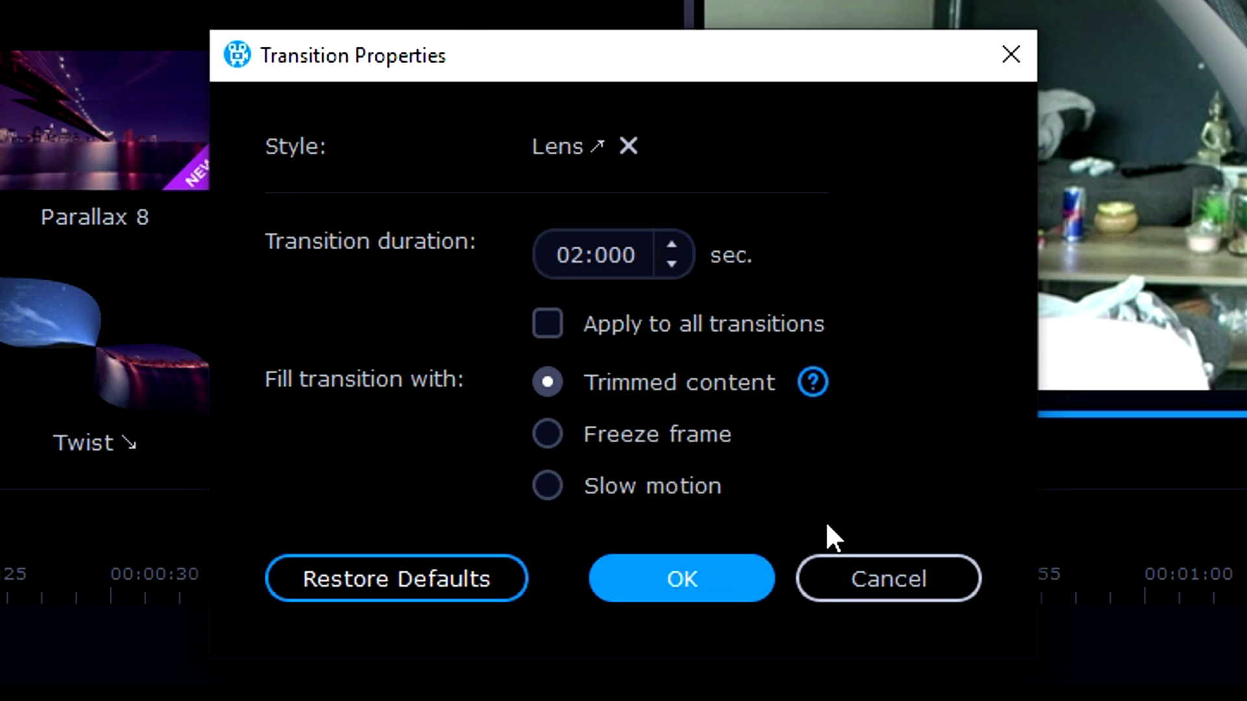
pyautogui.click(883, 585)
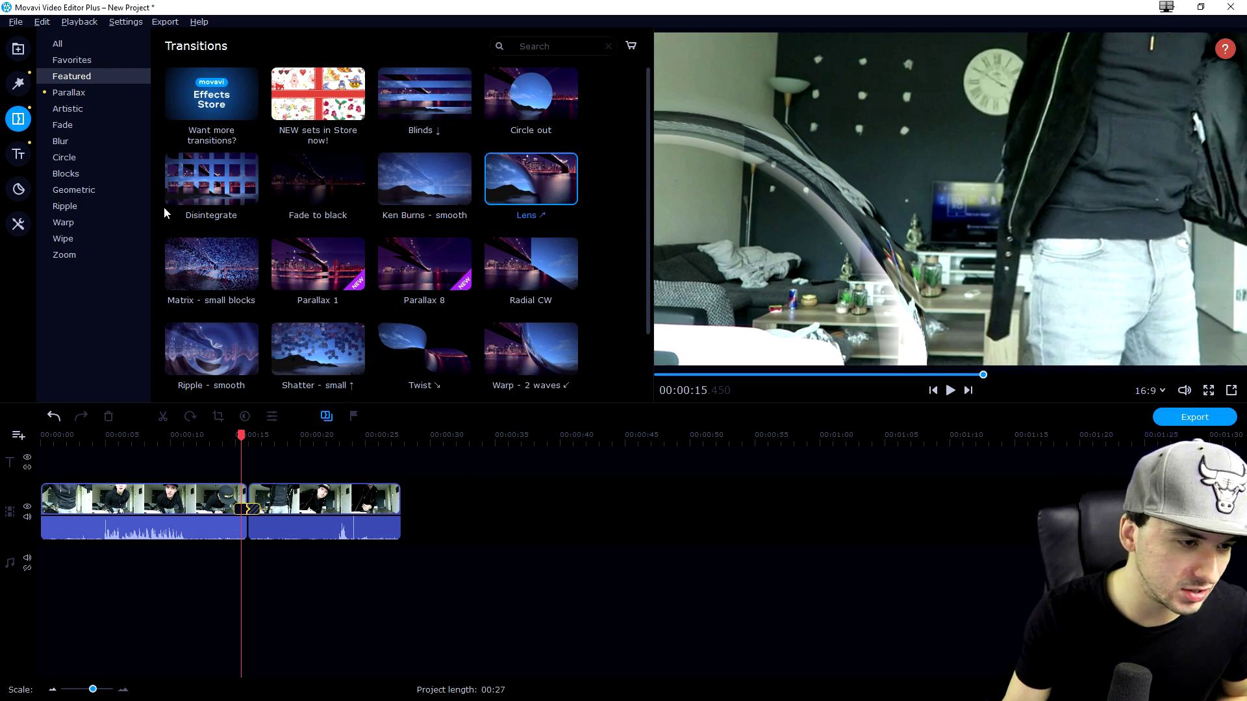
pyautogui.click(83, 88)
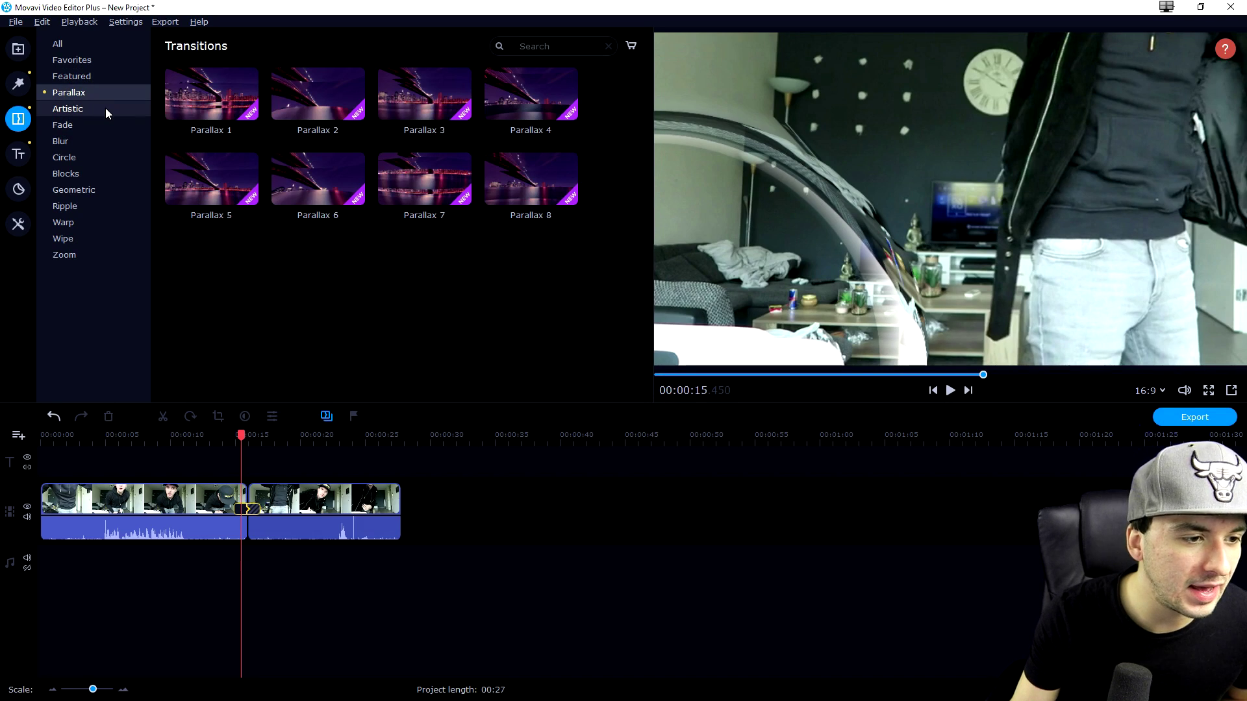
# Replace the Lens transition with Spiral - from center from the Warp category
pyautogui.click(104, 108)
pyautogui.click(107, 124)
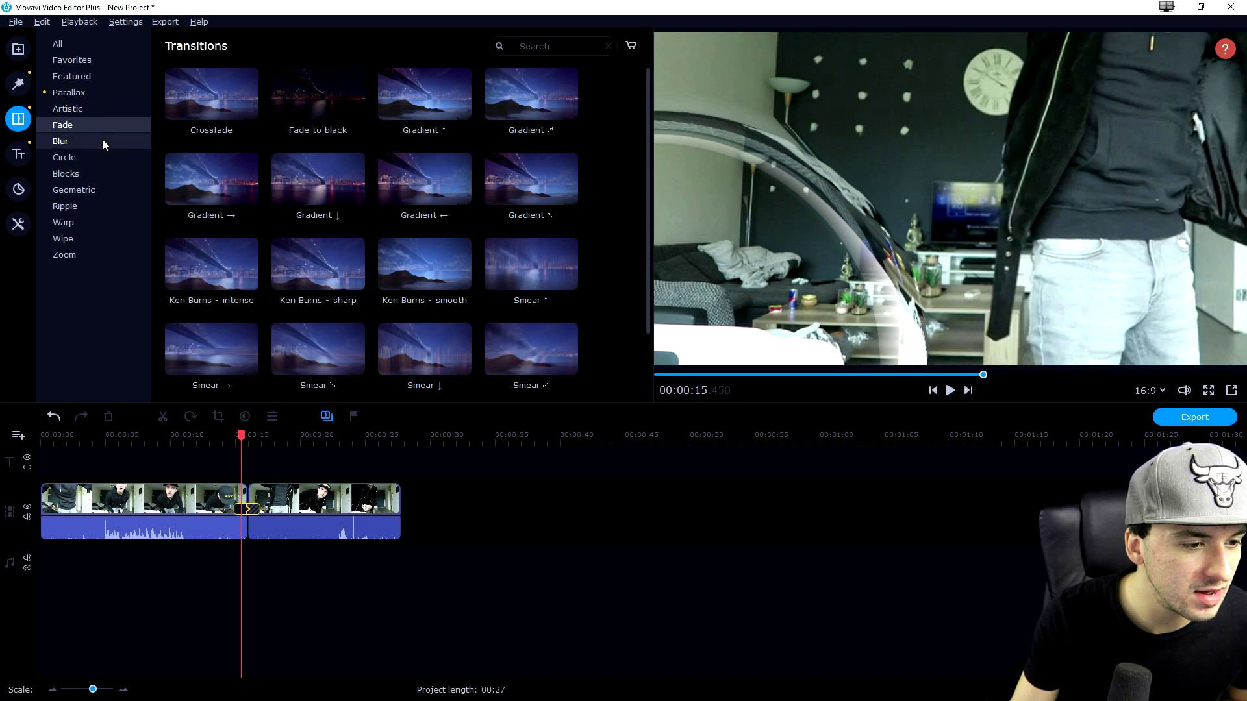
pyautogui.click(102, 140)
pyautogui.click(103, 190)
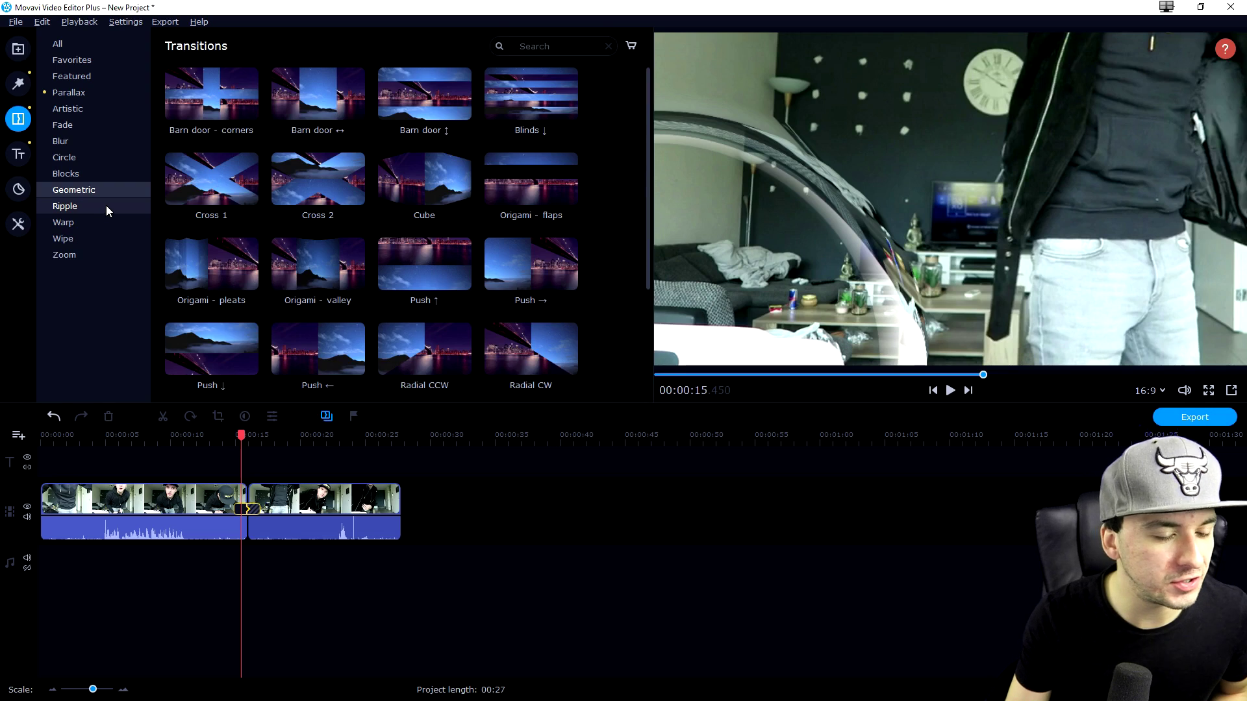
pyautogui.click(106, 206)
pyautogui.click(103, 223)
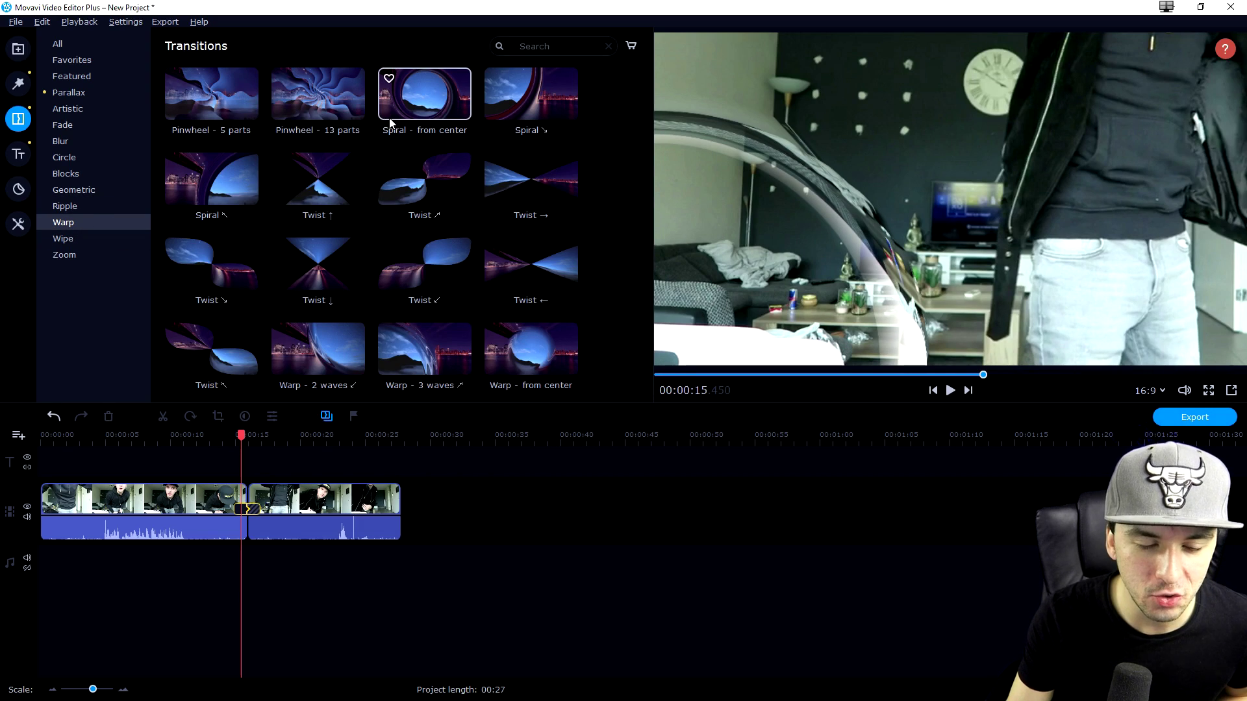
pyautogui.moveTo(406, 99); pyautogui.dragTo(248, 509)
# Play the new transition twice from about 13 seconds
pyautogui.click(210, 435)
pyautogui.press('space')
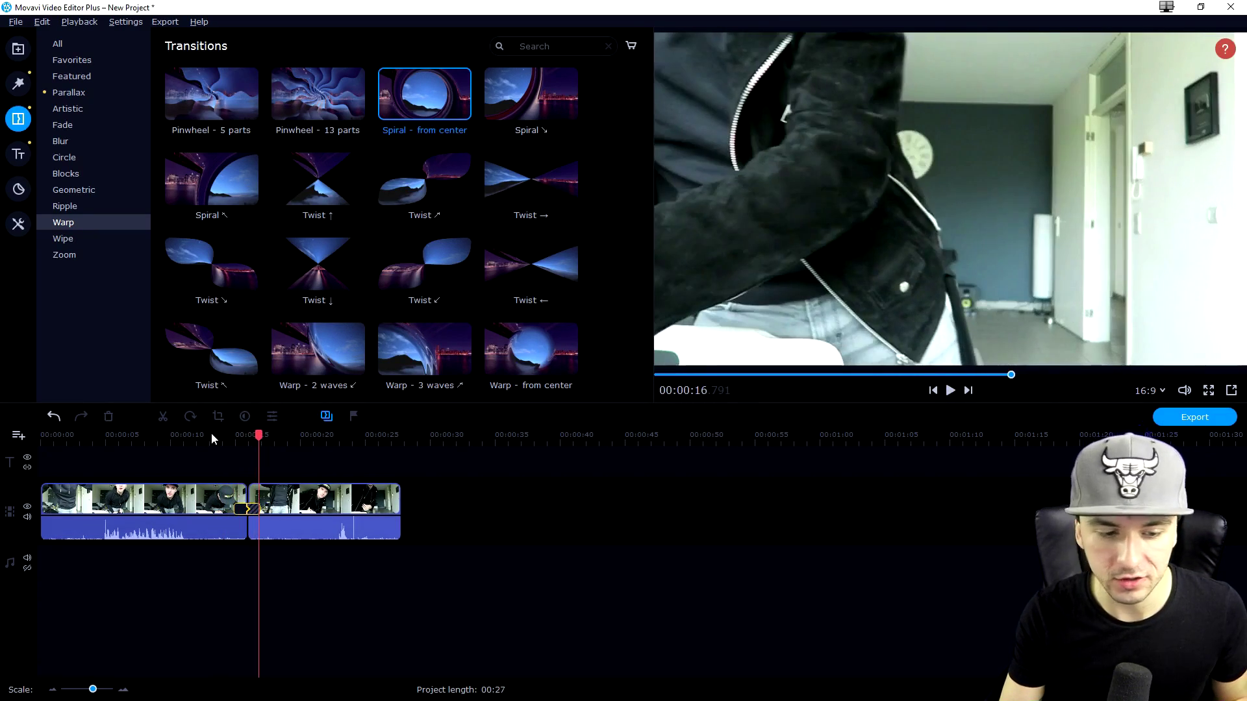
pyautogui.click(212, 434)
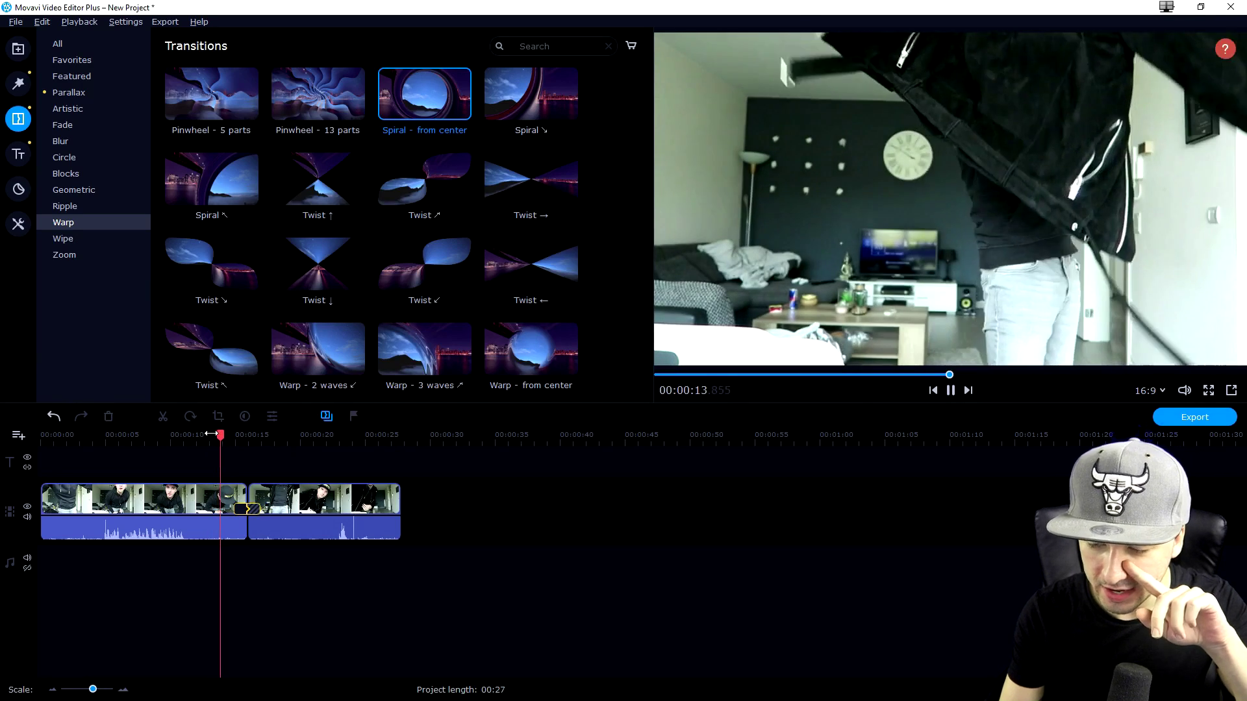
pyautogui.press('space')
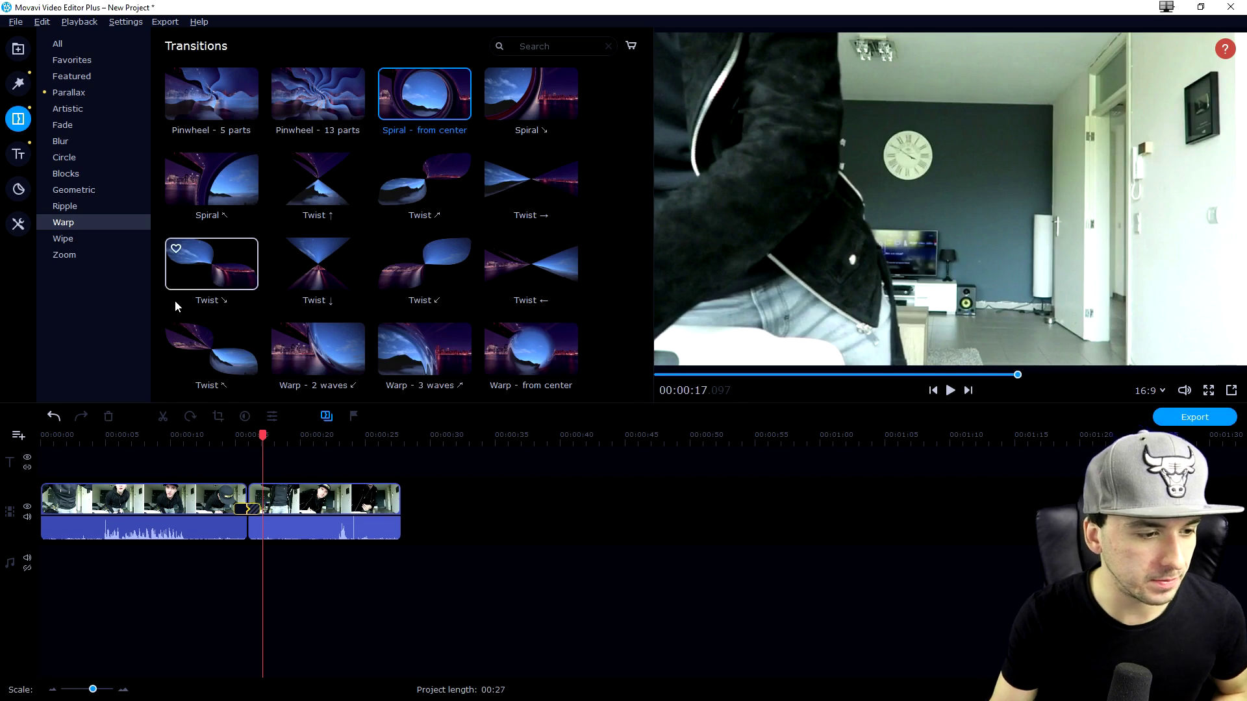
pyautogui.click(26, 156)
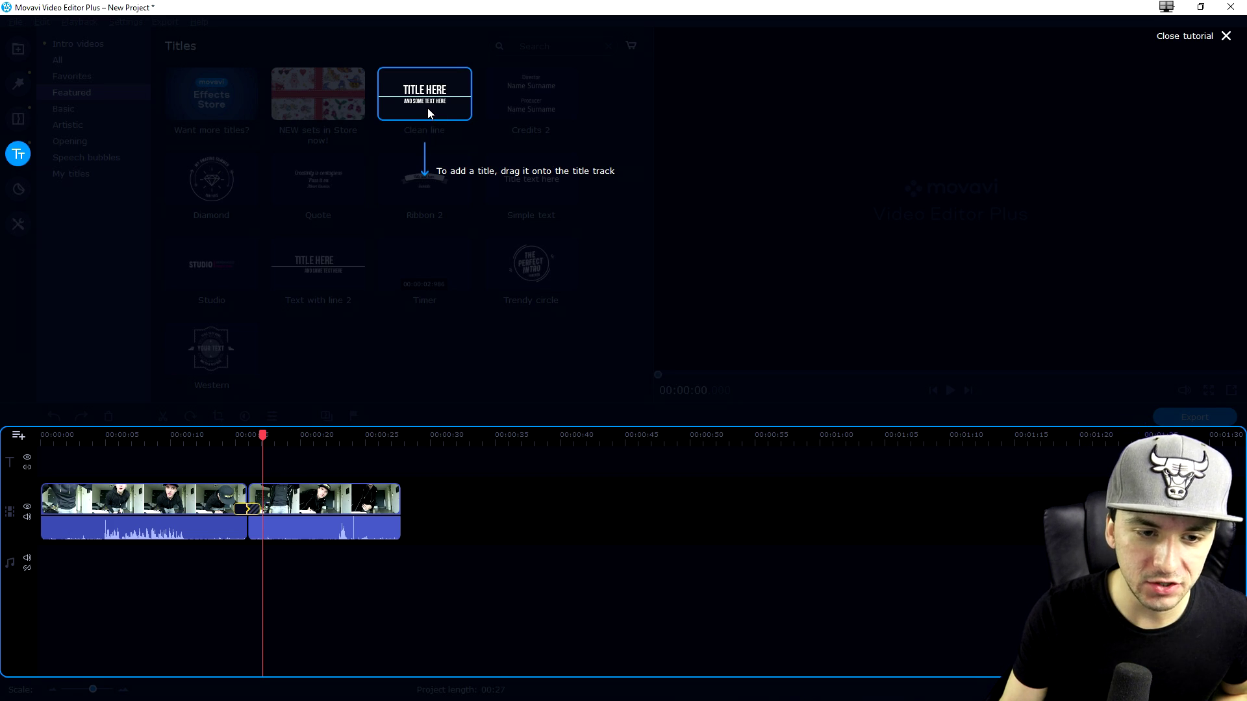
# Dismiss the titles tutorial overlay and select the purple Clean line title clip on the timeline
pyautogui.click(443, 502)
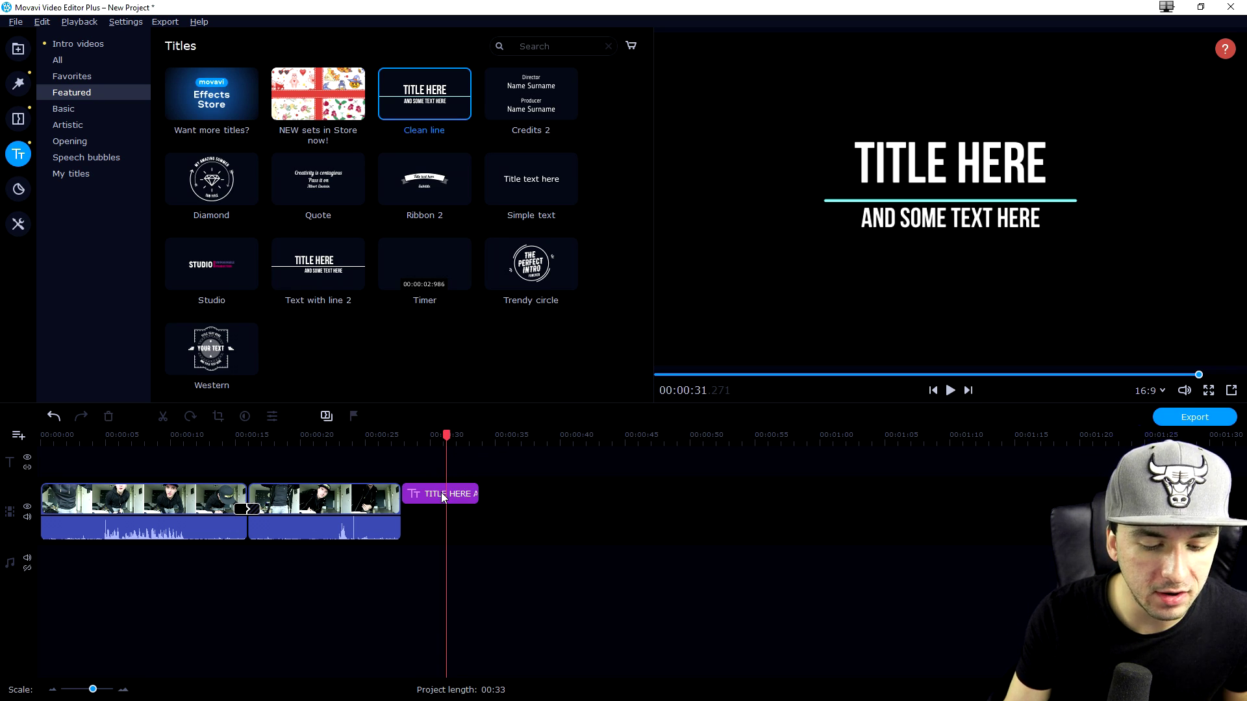
pyautogui.click(444, 497)
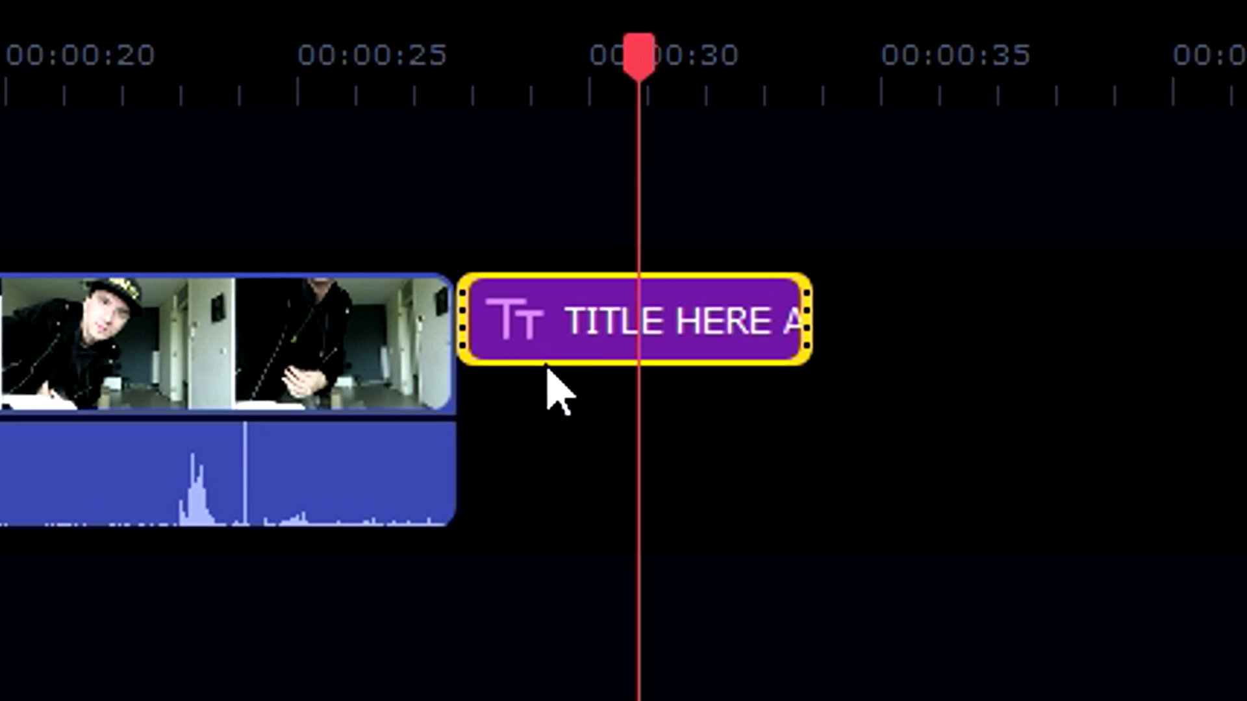
# Replace the title's main line with the presenter's first name only
pyautogui.click(422, 494)
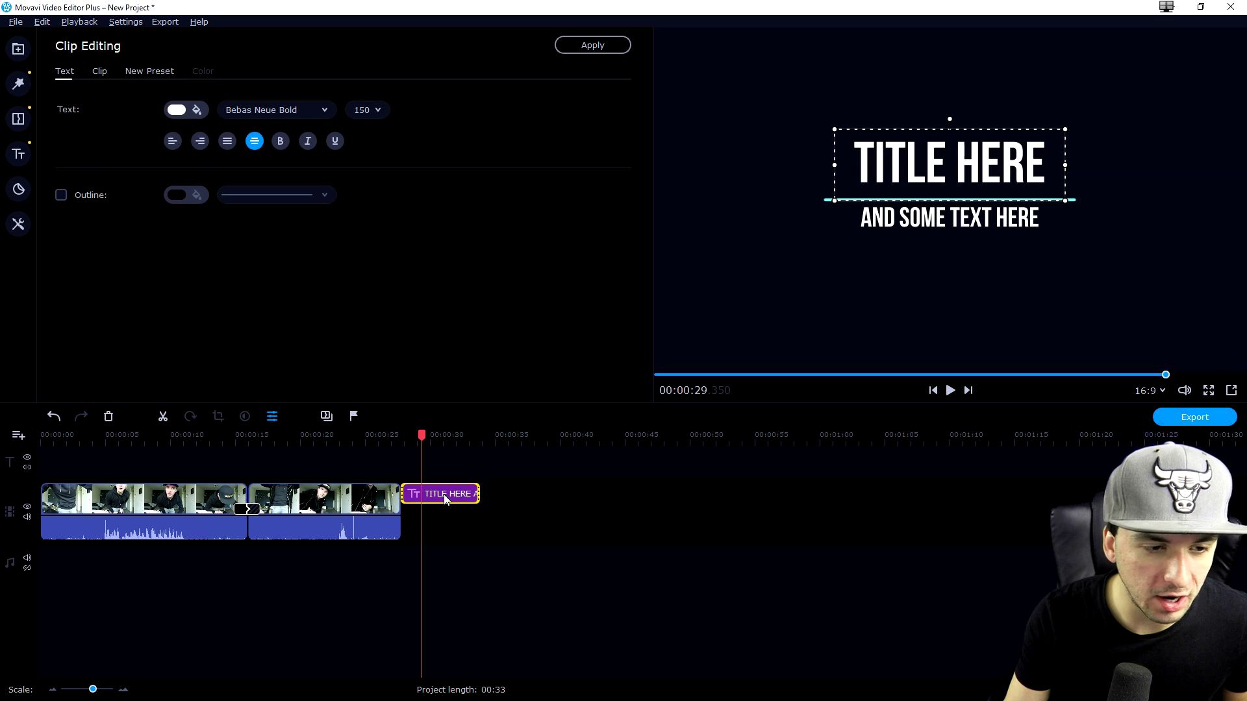
pyautogui.click(645, 321)
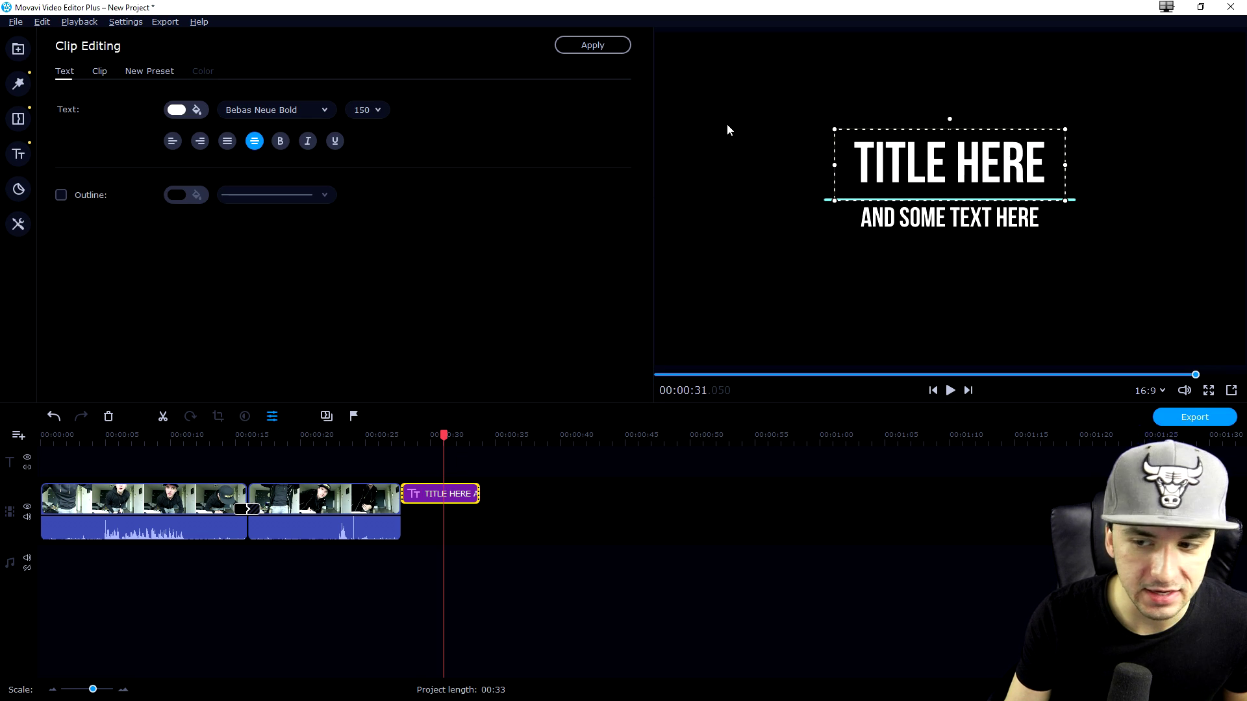
pyautogui.doubleClick(917, 182)
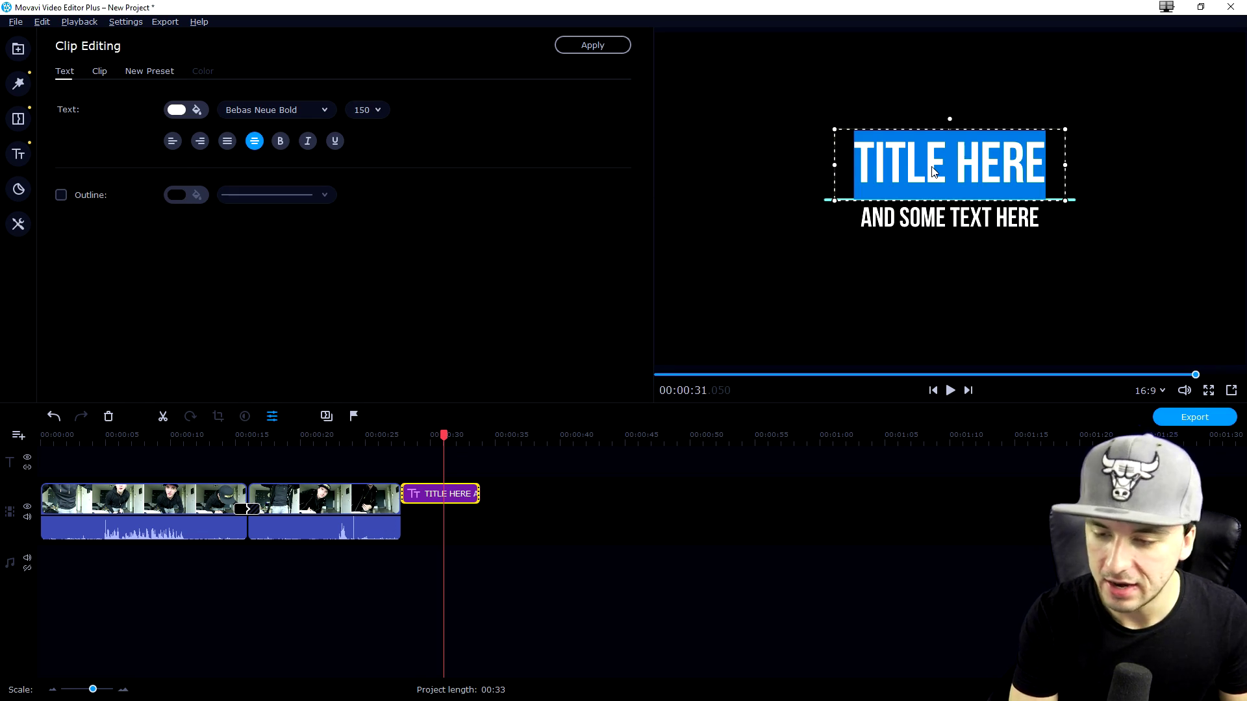
pyautogui.write('ALEX HALFORD')
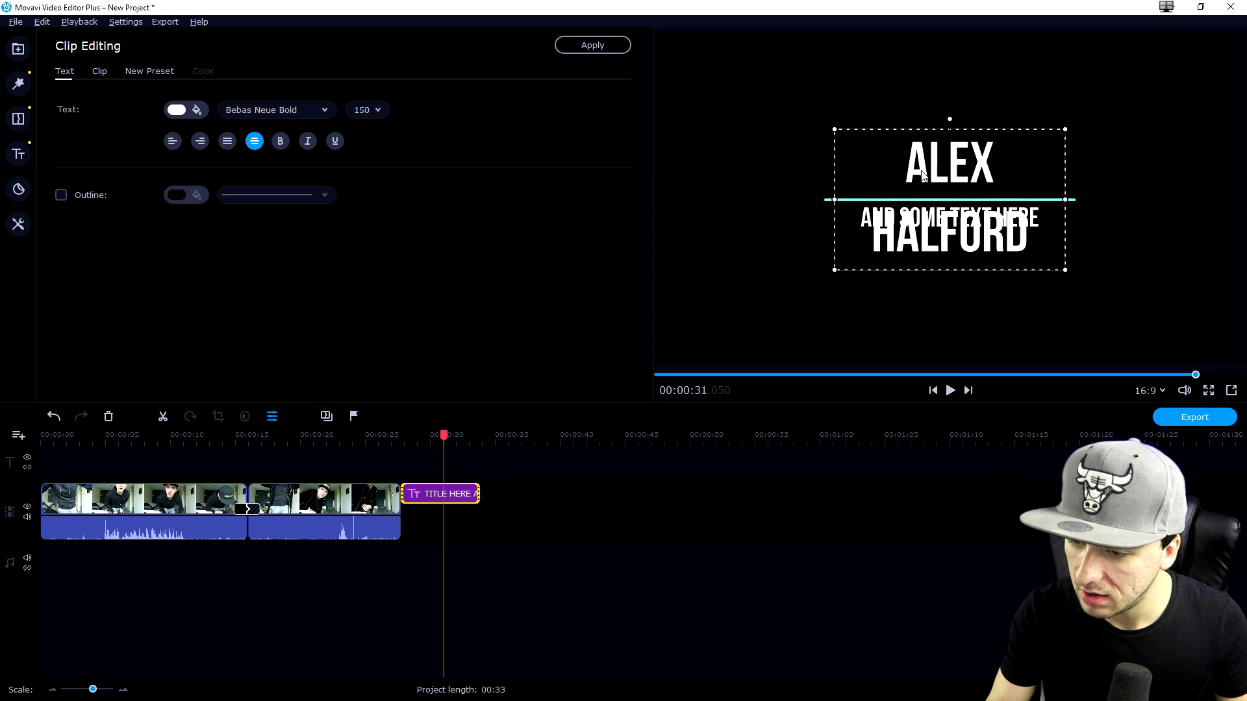
pyautogui.hotkey('ctrl', 'z')
pyautogui.write('ALEX')
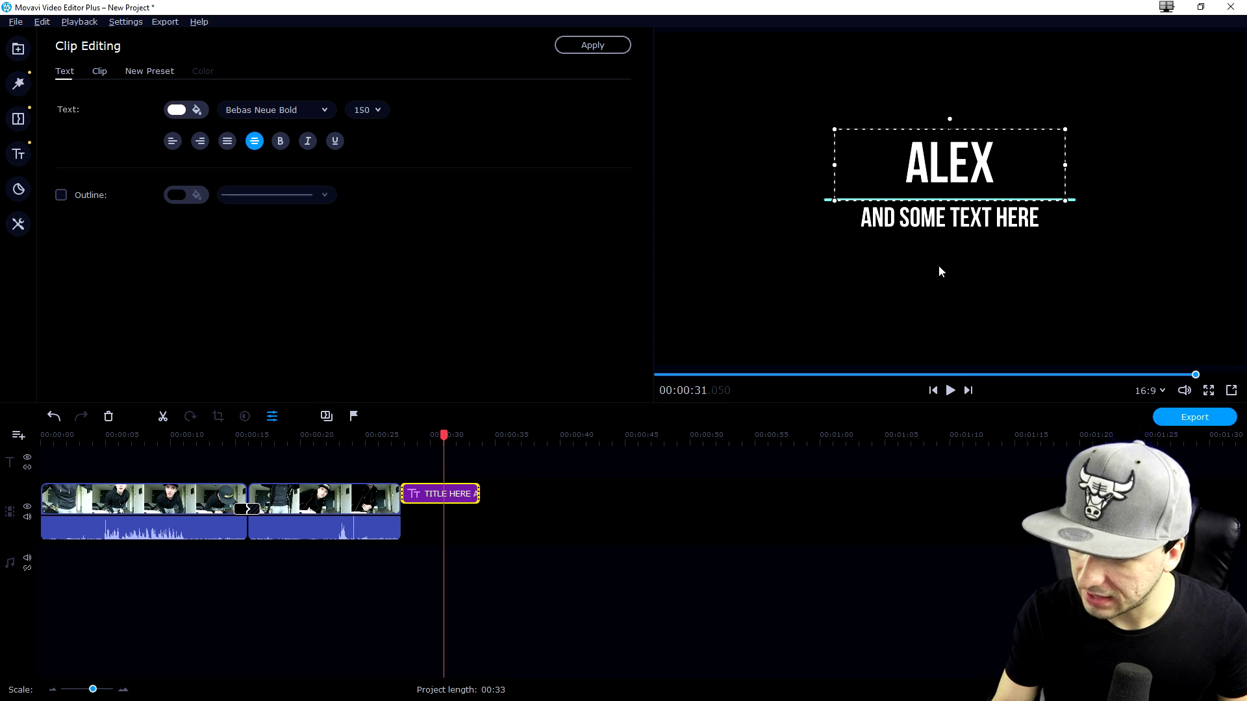
pyautogui.click(919, 227)
# Change the title's subtitle line to ANOTHER DAY
pyautogui.doubleClick(932, 222)
pyautogui.write('ANOTHER DAY')
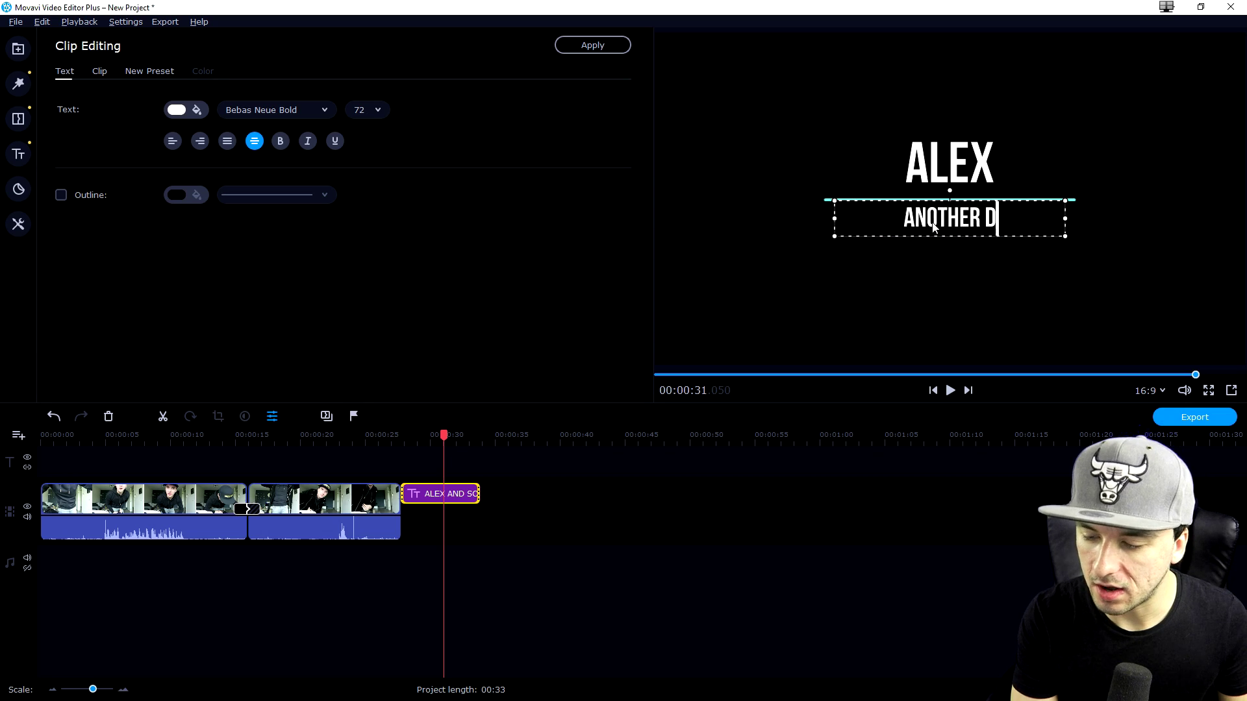
pyautogui.click(889, 248)
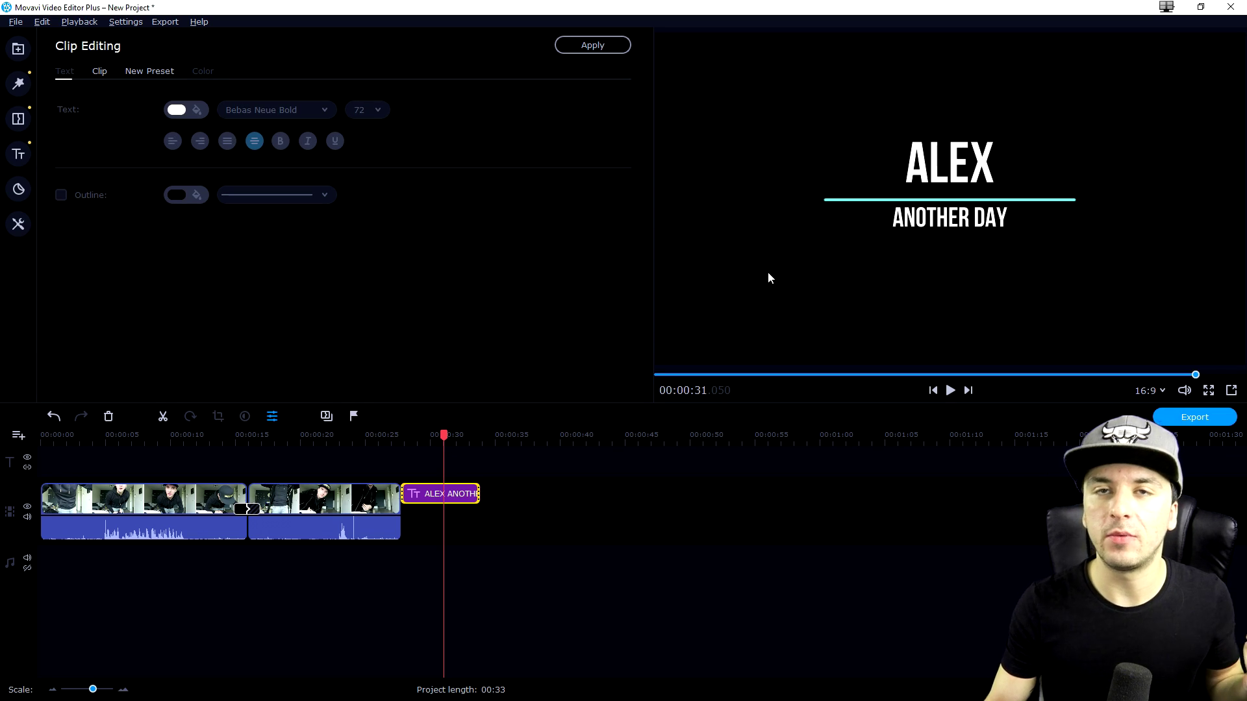
# Play the project from about 00:00:27 to review the title
pyautogui.click(366, 435)
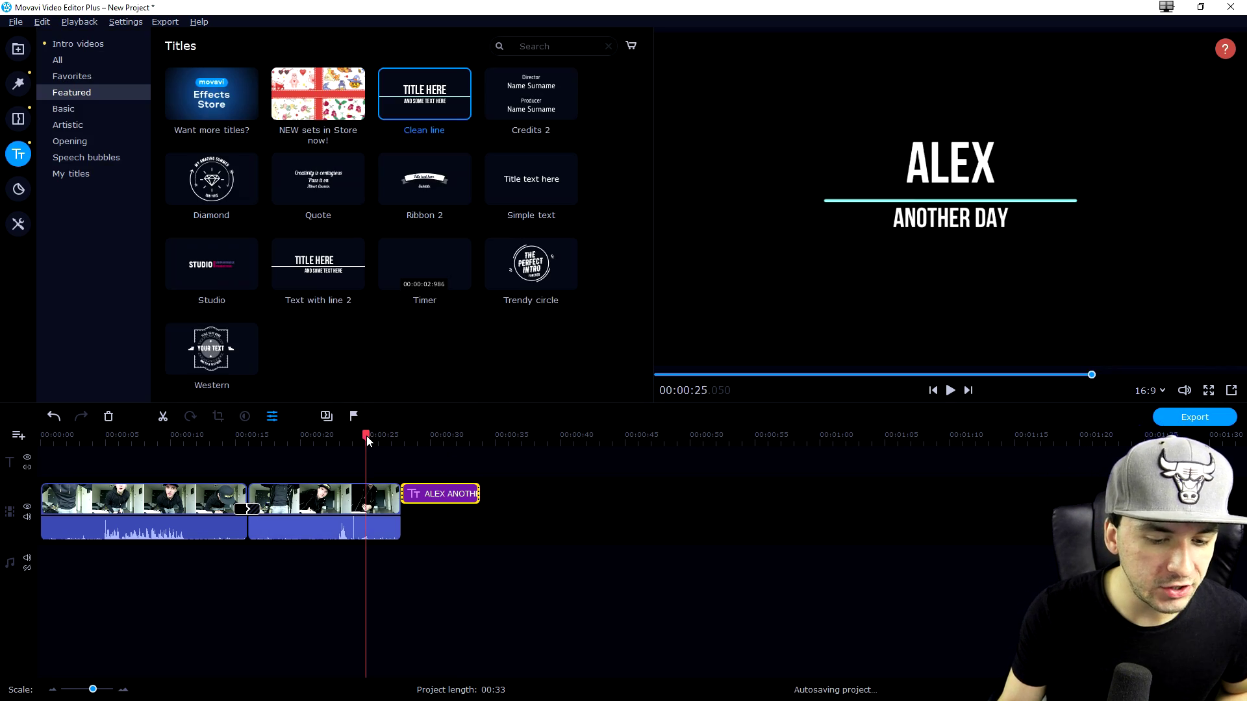
pyautogui.moveTo(366, 435); pyautogui.dragTo(396, 433)
pyautogui.press('space')
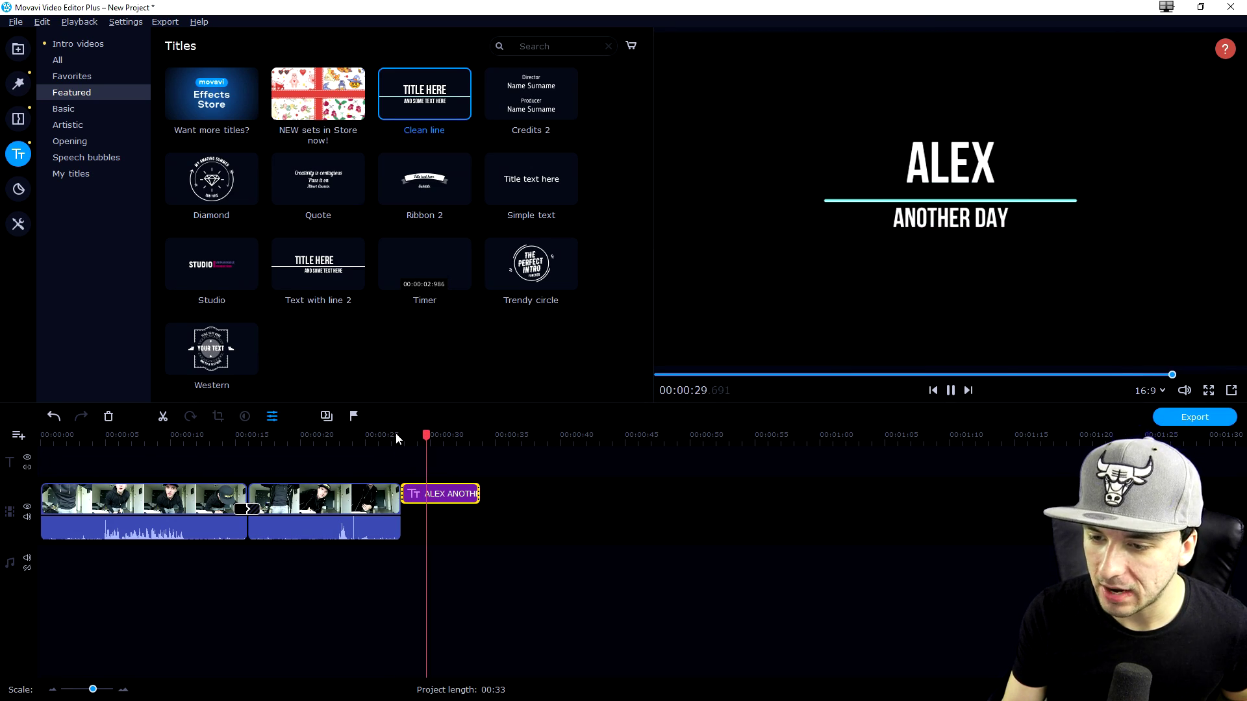
# Set the title's Non-text elements colour to red so the divider line turns red
pyautogui.doubleClick(441, 494)
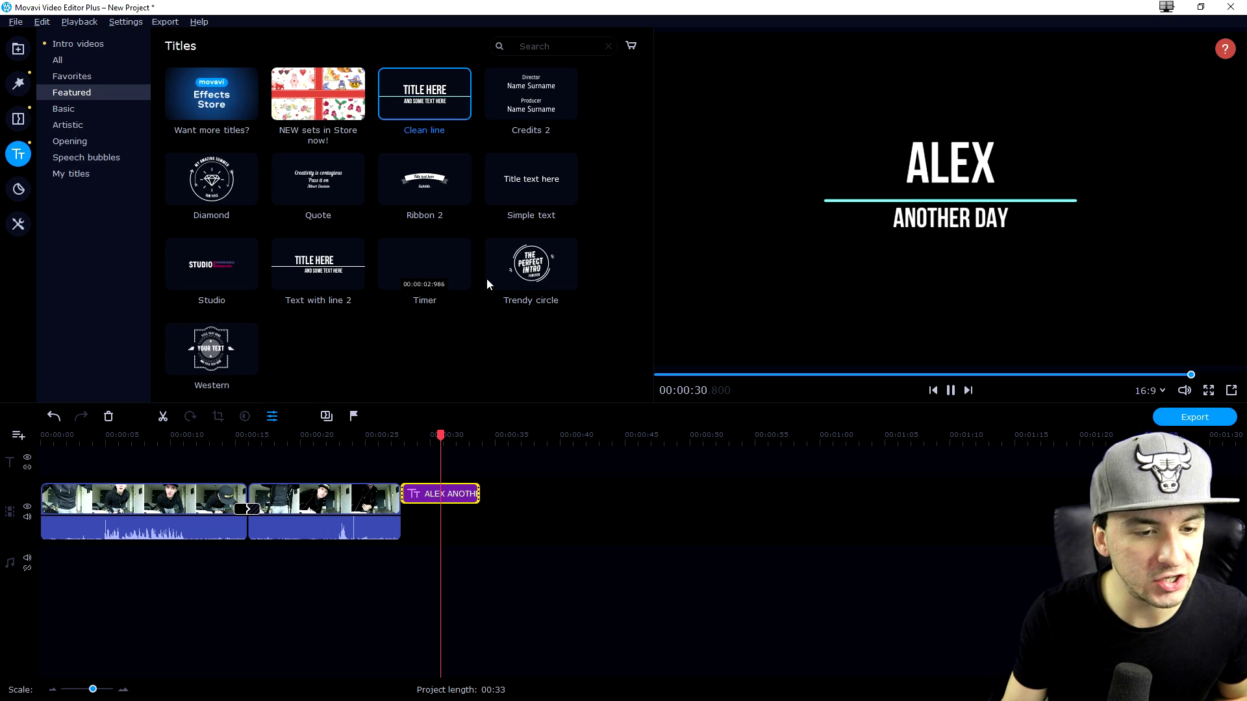
pyautogui.doubleClick(447, 495)
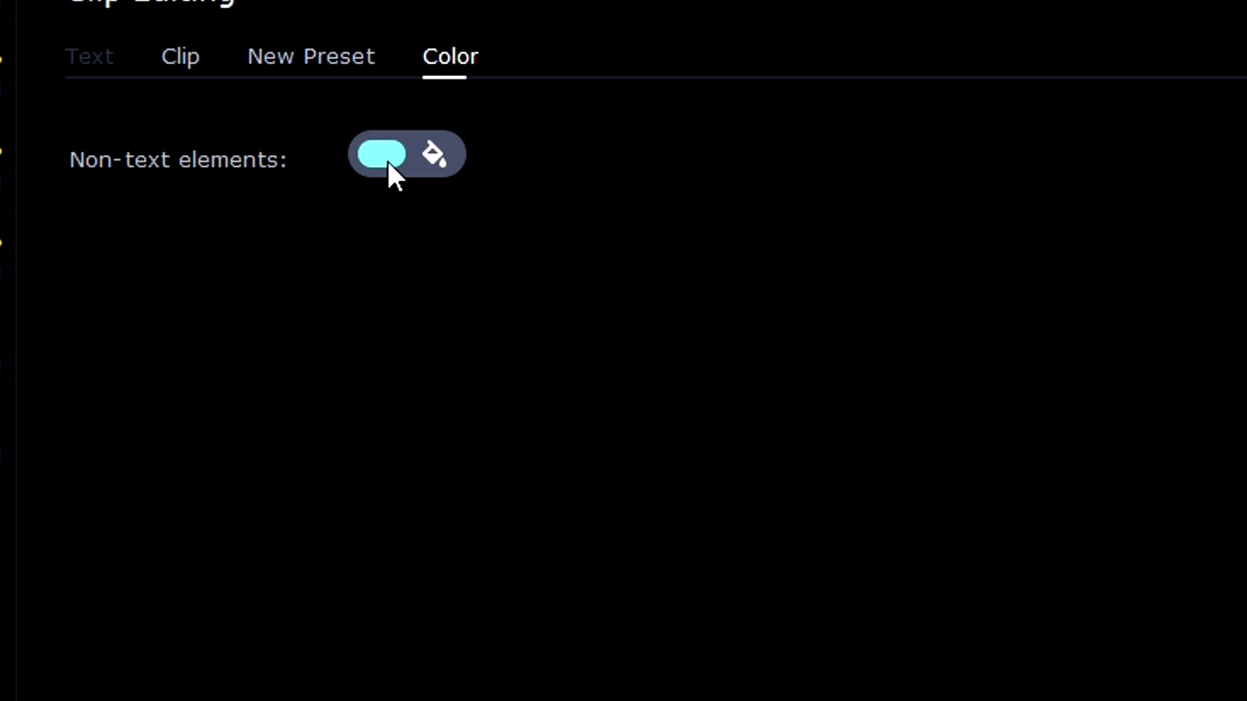
pyautogui.click(175, 108)
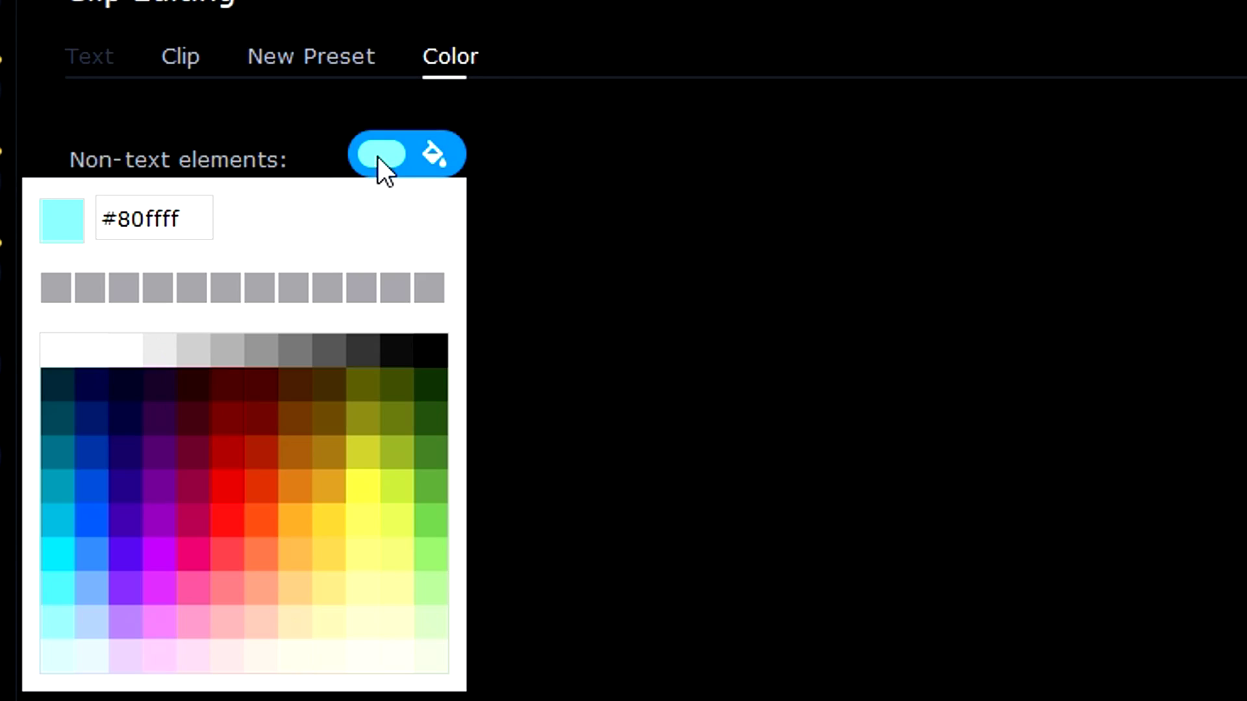
pyautogui.click(235, 487)
pyautogui.click(1112, 655)
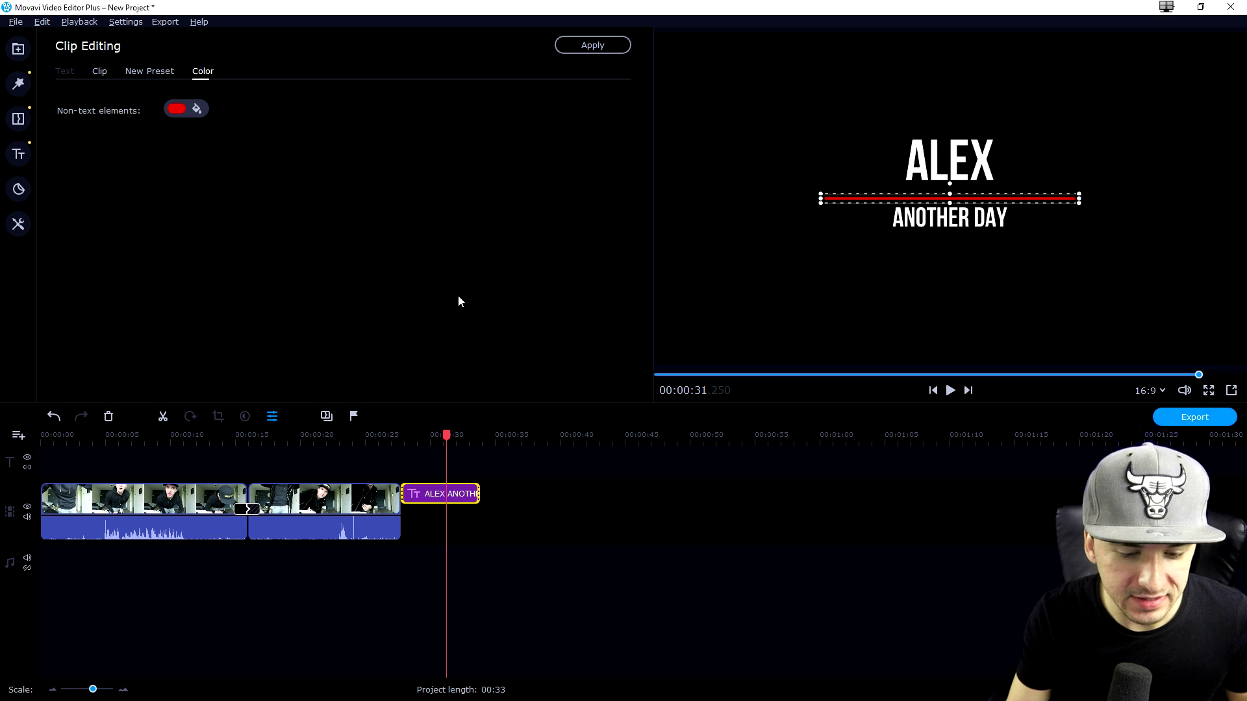
pyautogui.click(395, 435)
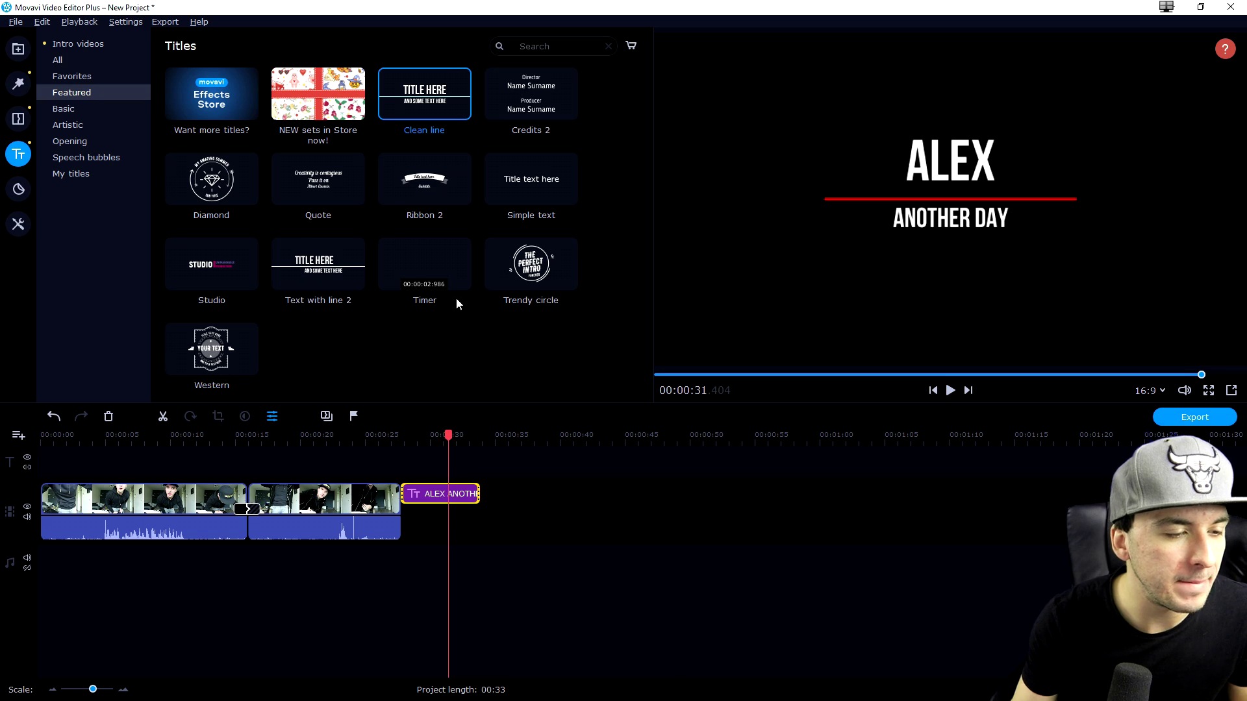
# Drag the Basic Fly in title onto the timeline right after the first title
pyautogui.click(109, 110)
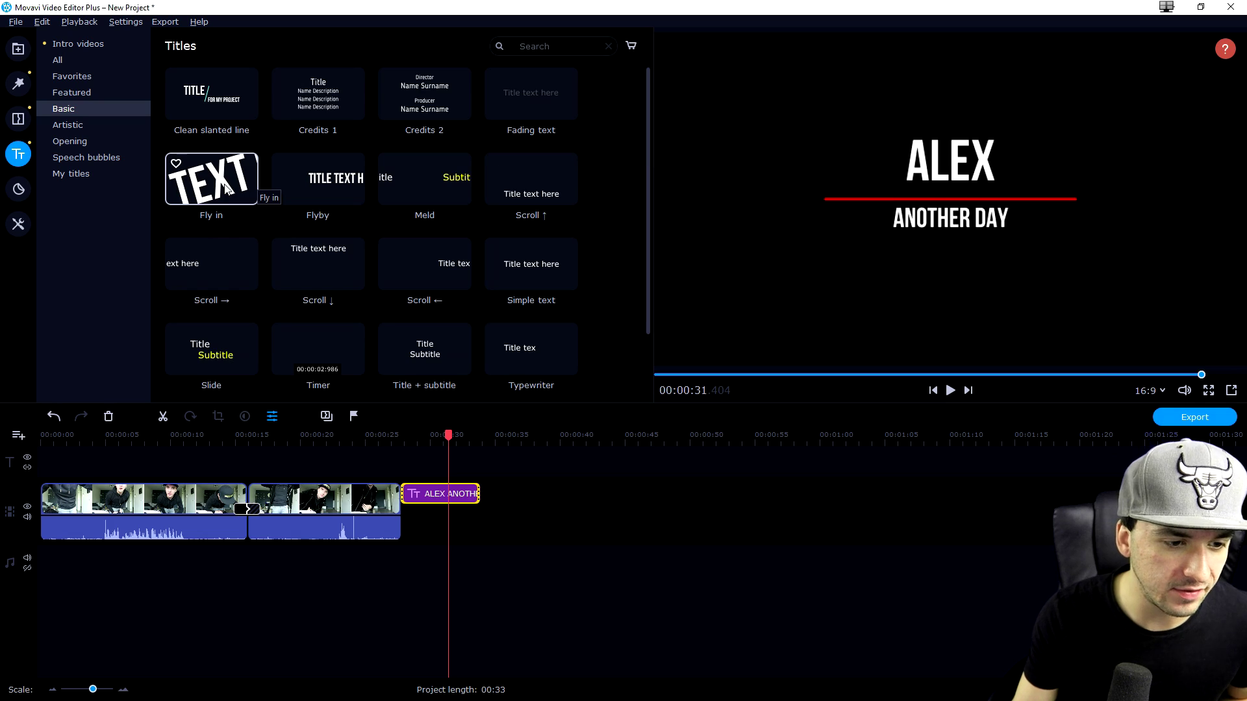
pyautogui.moveTo(216, 187); pyautogui.dragTo(485, 457)
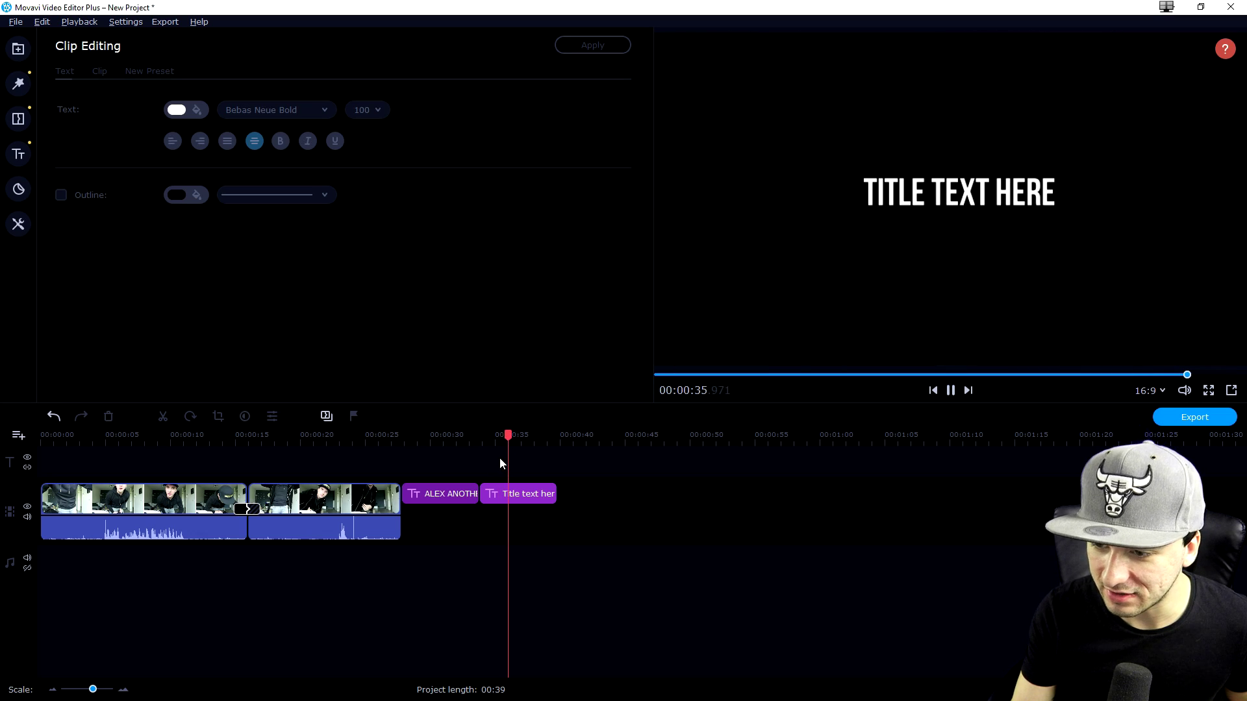
pyautogui.press('space')
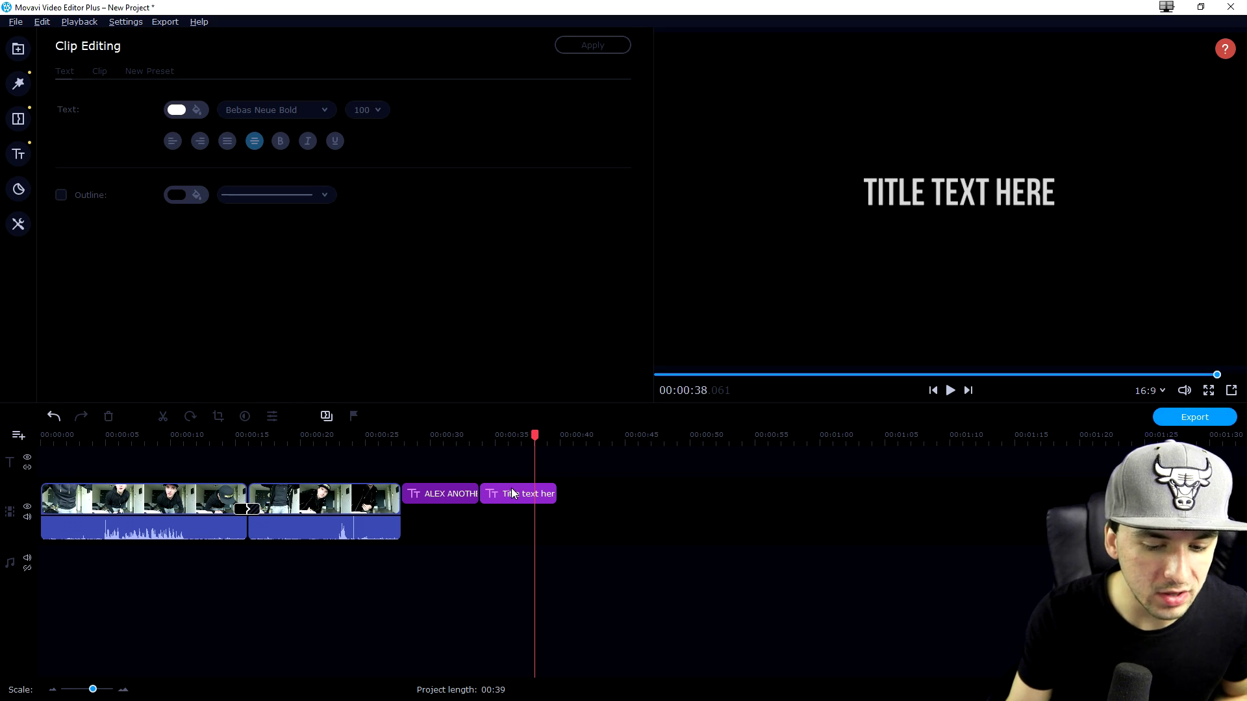
pyautogui.press('Left')
pyautogui.press('Left')
pyautogui.press('Left')
pyautogui.press('Left')
pyautogui.press('Left')
pyautogui.press('Left')
pyautogui.press('Left')
pyautogui.press('Left')
pyautogui.press('Left')
pyautogui.press('Left')
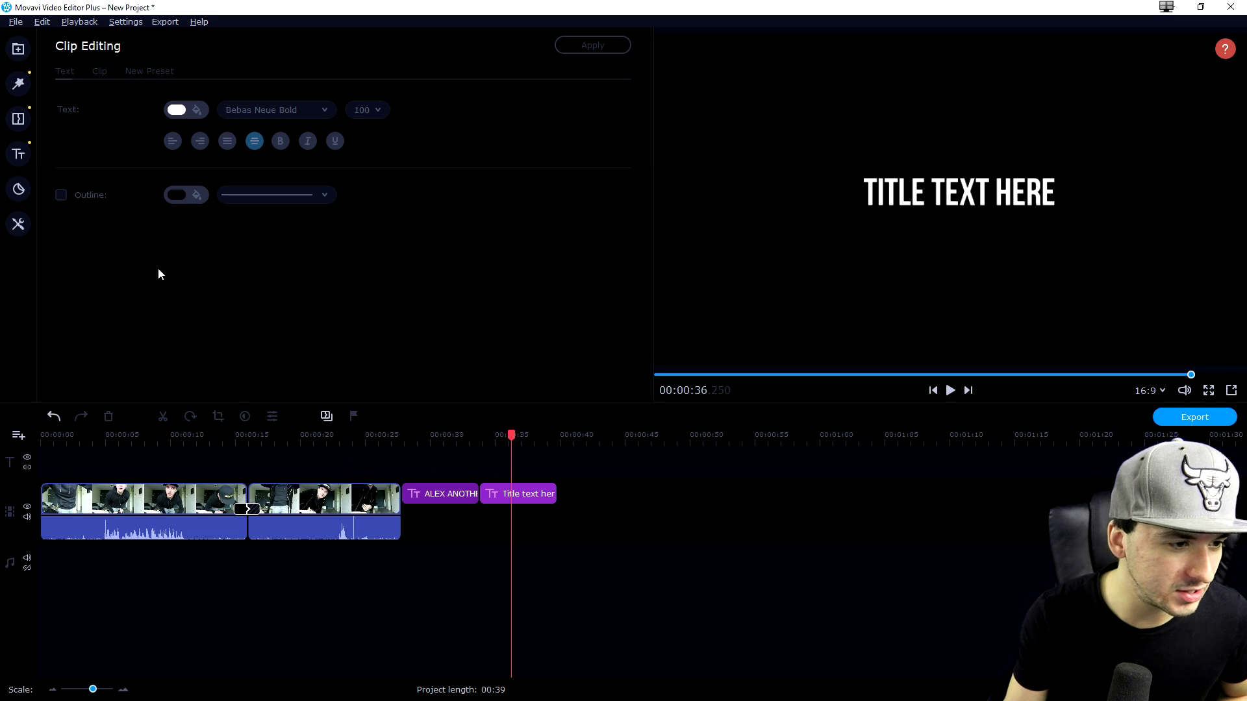
pyautogui.click(22, 190)
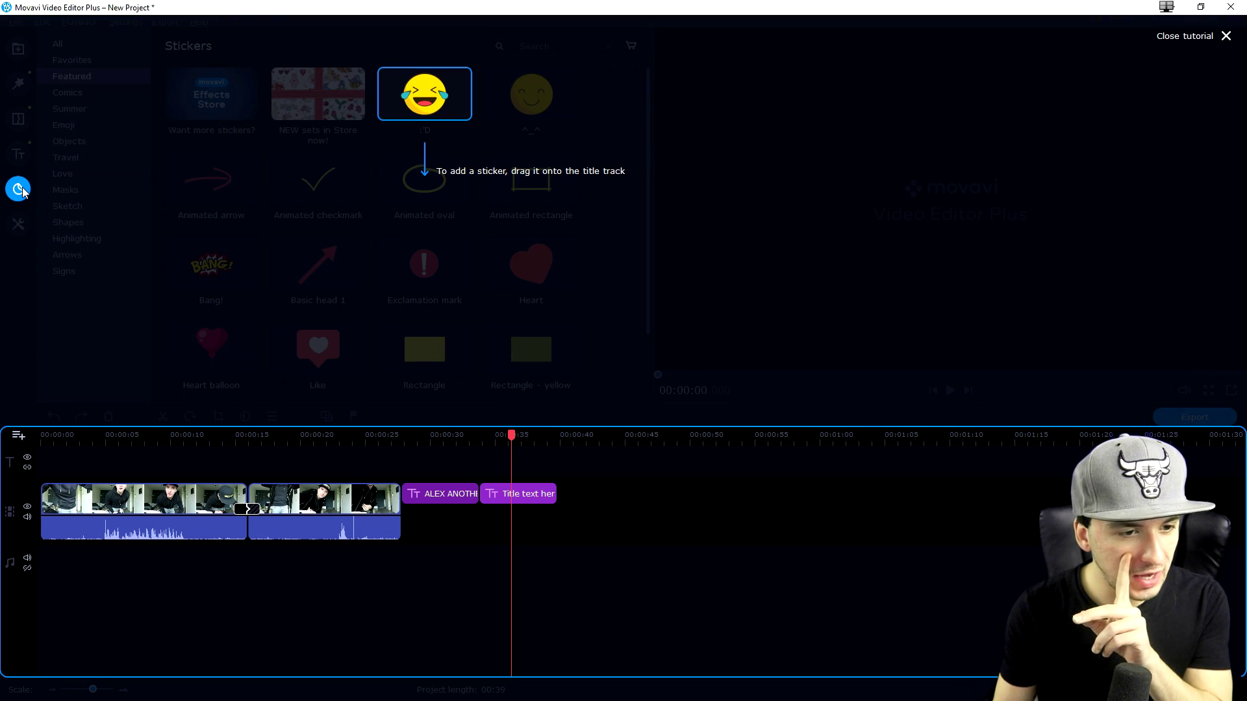
# Dismiss the sticker tutorial and browse the Comics, Summer, Emoji, Objects, Travel and Love stickers
pyautogui.click(22, 191)
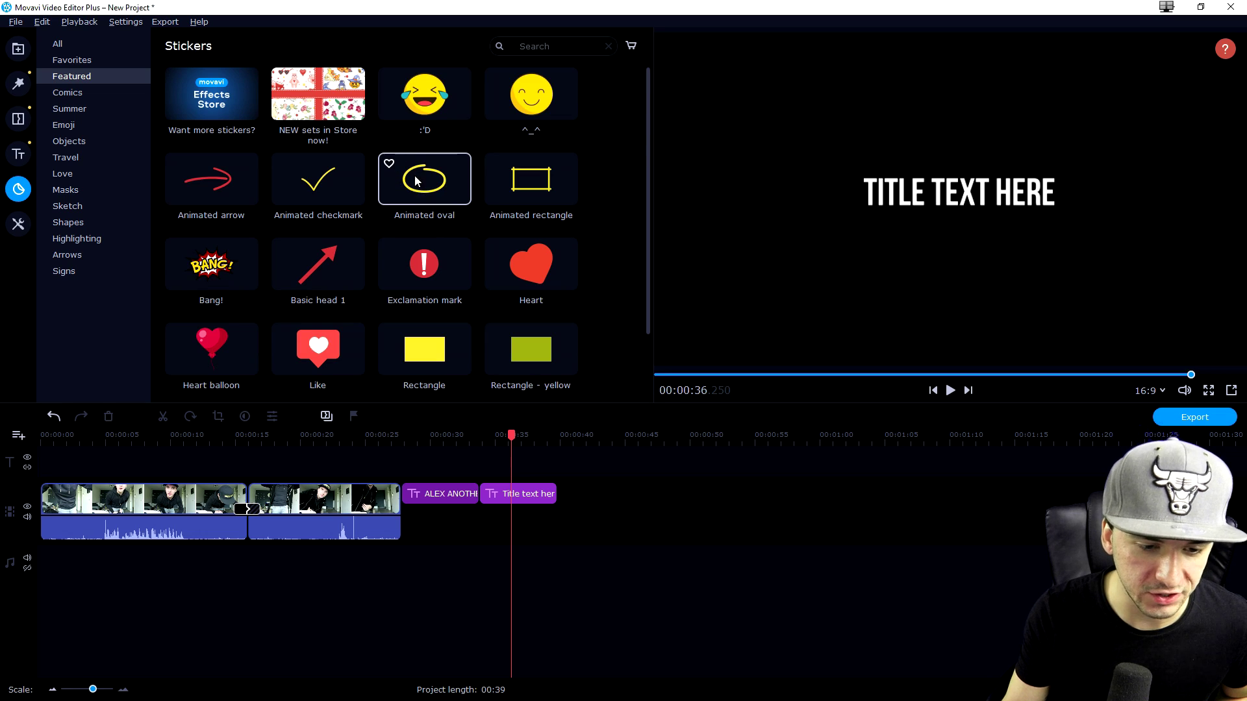
pyautogui.scroll(-1, 416, 180)
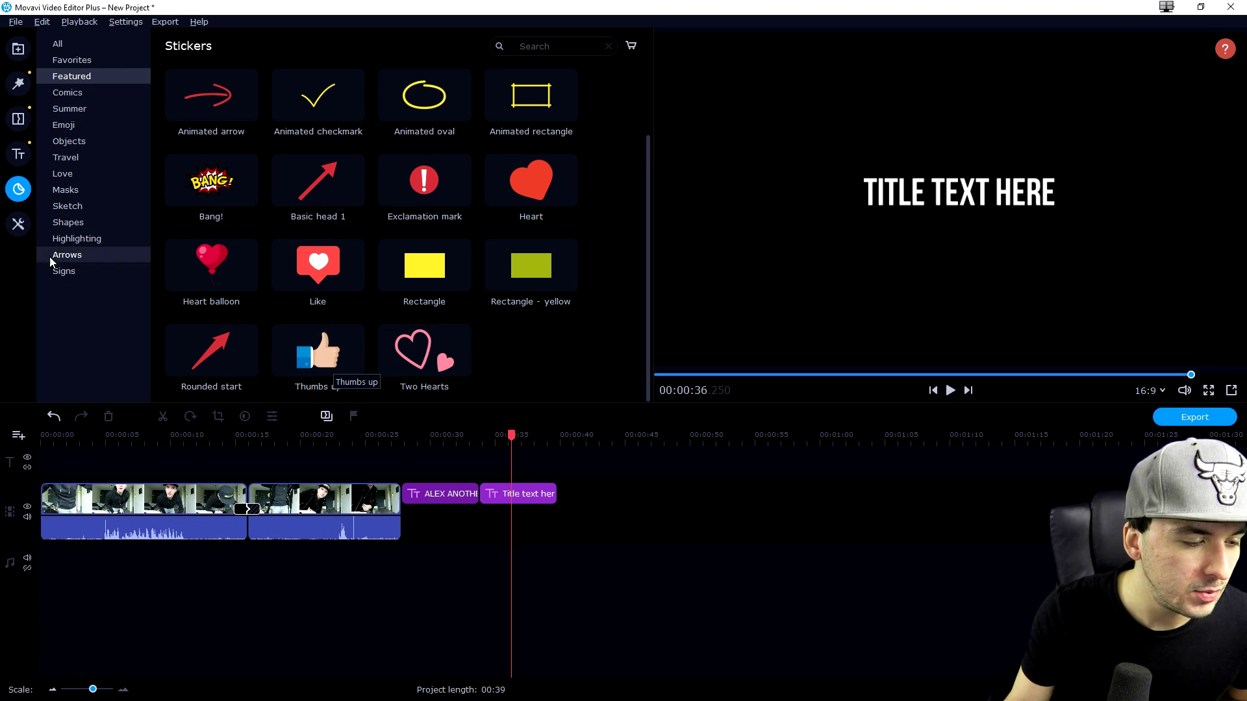
pyautogui.click(104, 94)
pyautogui.click(104, 107)
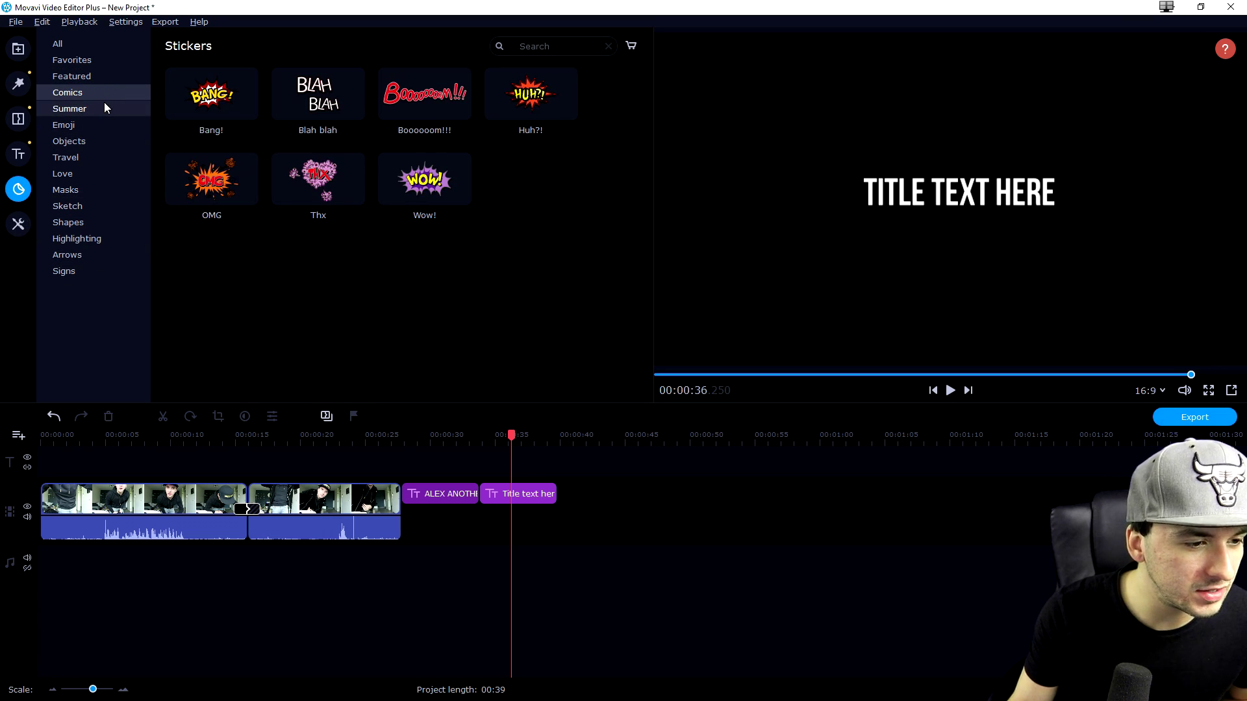
pyautogui.click(103, 123)
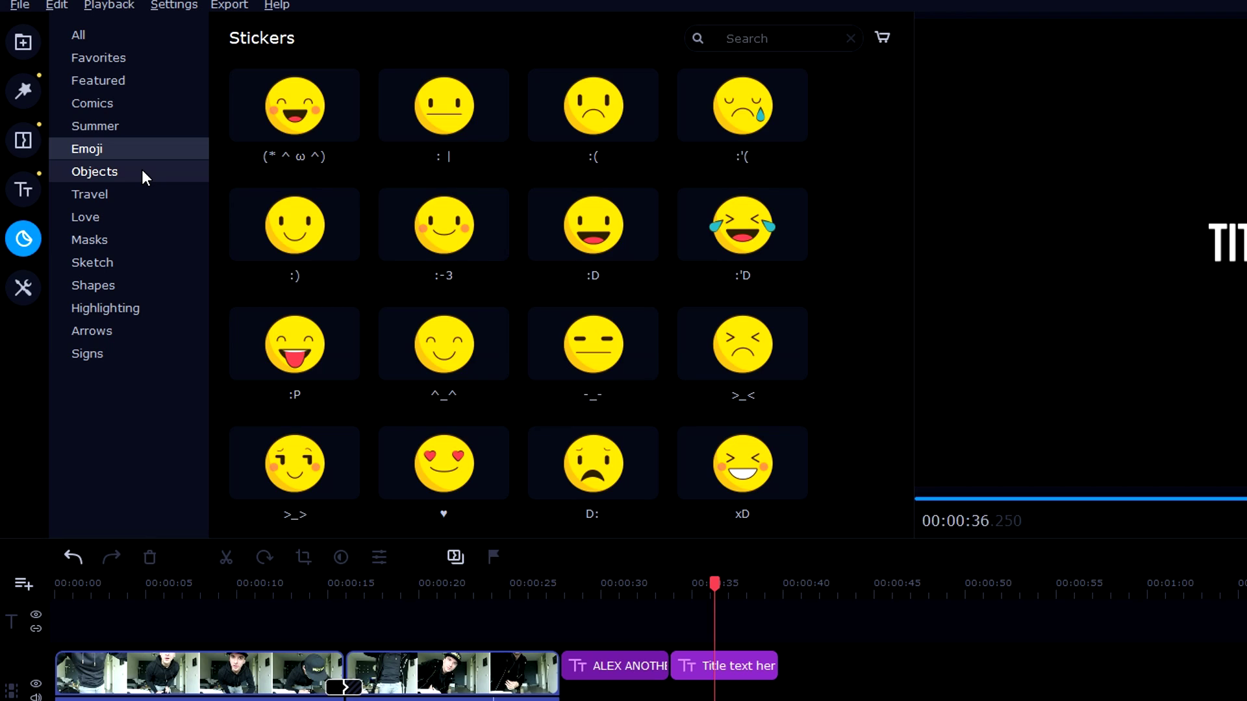
pyautogui.click(141, 170)
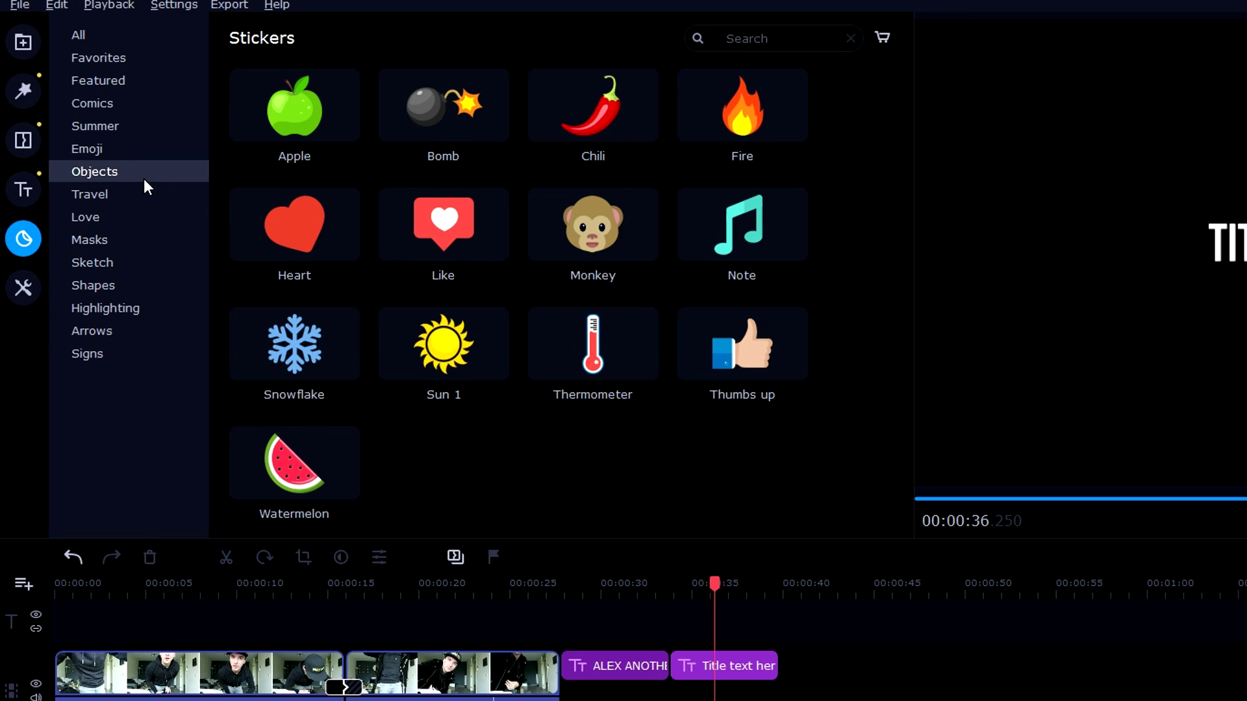
pyautogui.click(145, 192)
pyautogui.click(146, 211)
# Browse the Masks, Sketch, Shapes, Highlighting and Arrows stickers, ending on Love
pyautogui.click(154, 241)
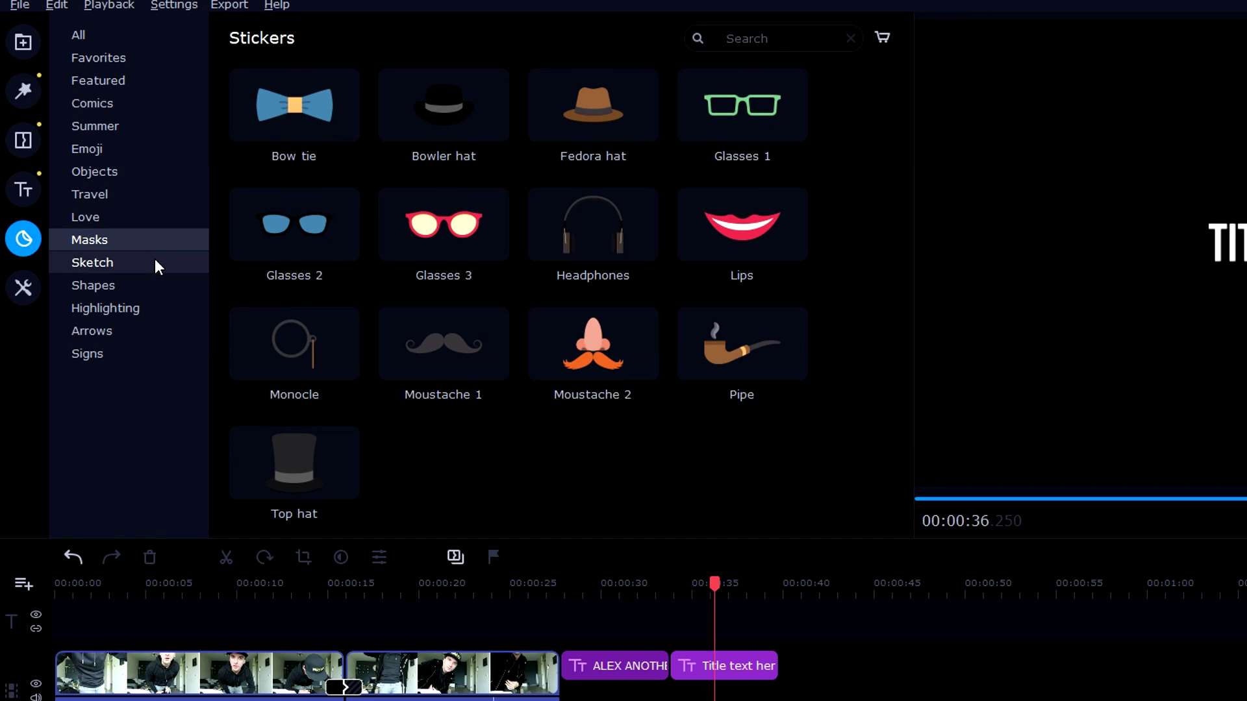
pyautogui.click(157, 263)
pyautogui.click(159, 286)
pyautogui.click(153, 309)
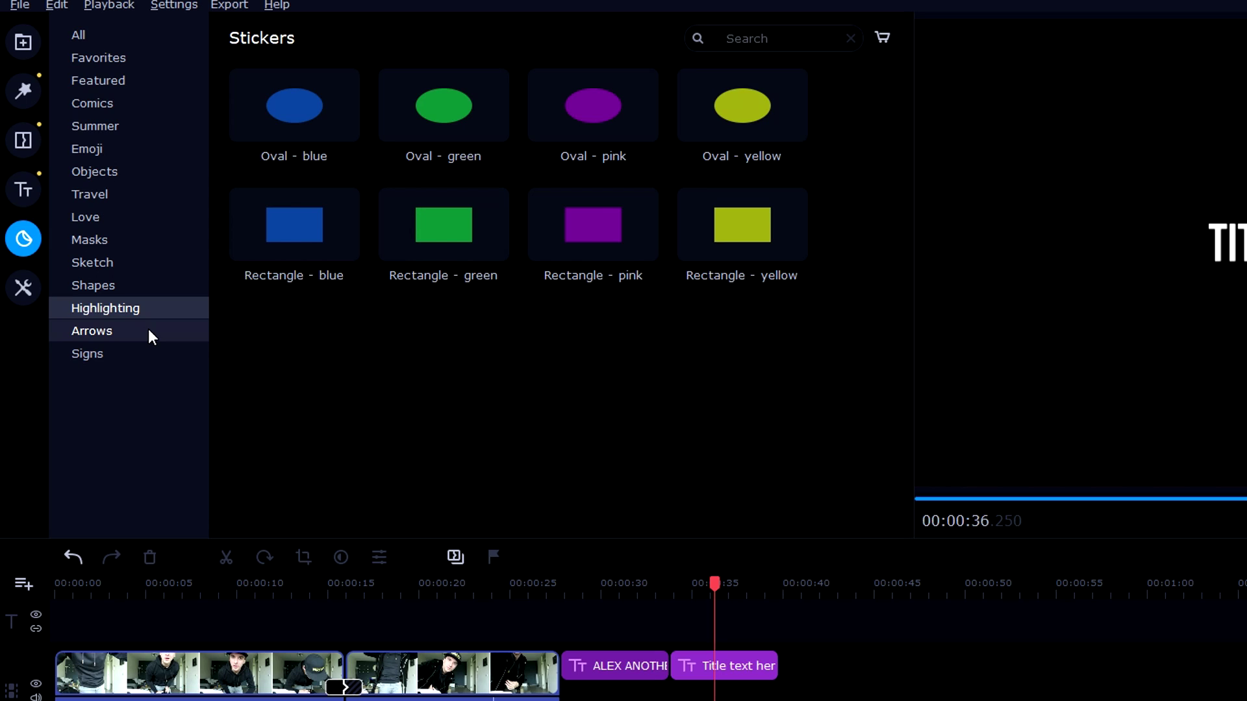
pyautogui.click(147, 331)
pyautogui.click(133, 308)
pyautogui.click(131, 261)
pyautogui.click(95, 171)
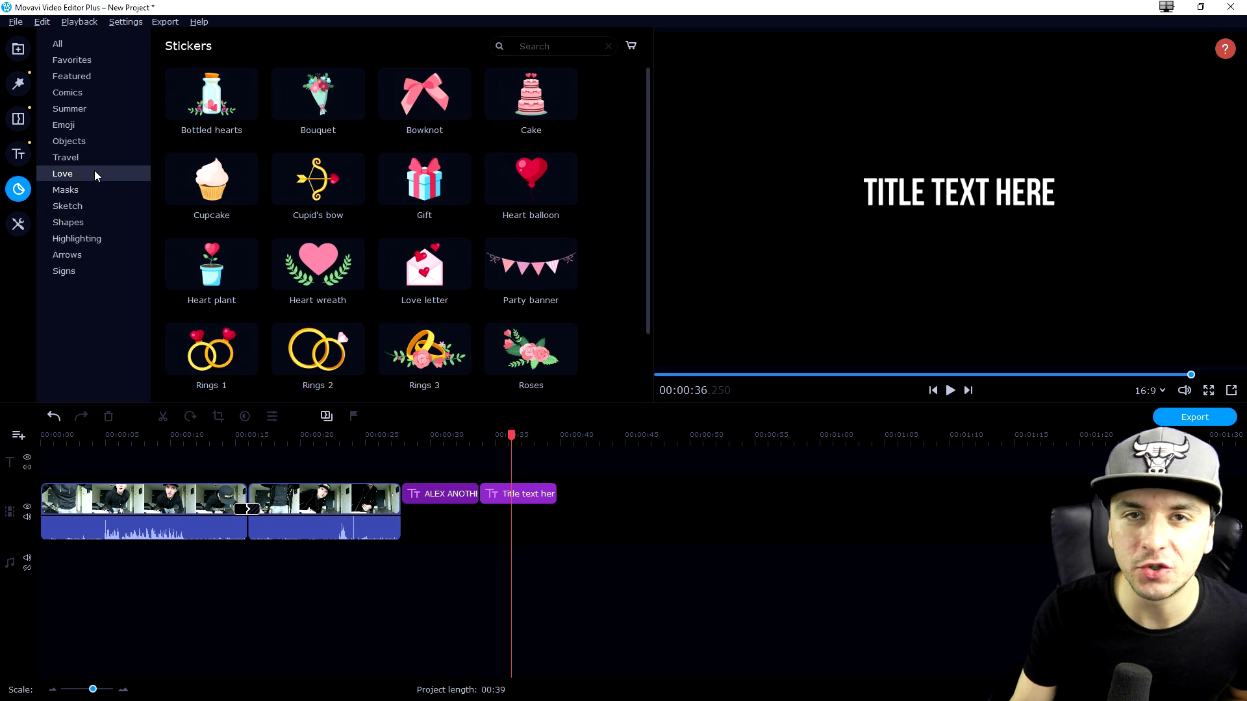
pyautogui.click(18, 227)
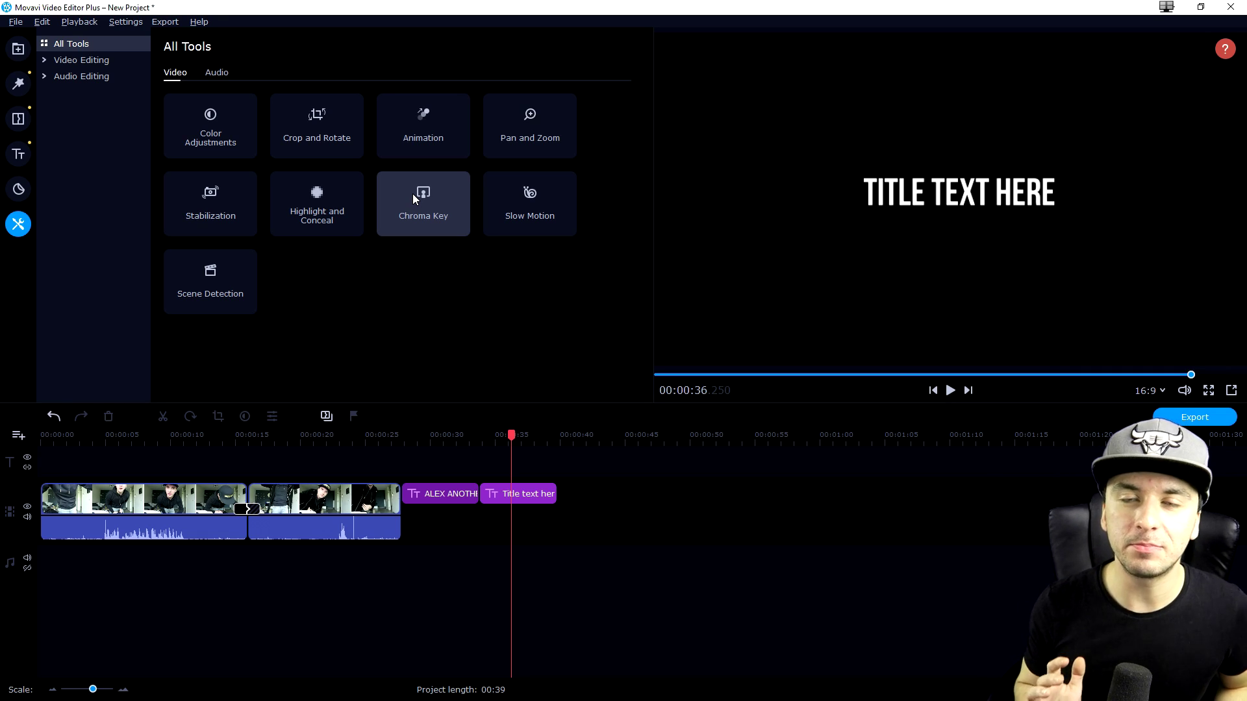
# Apply Chroma Key to the second clip, sampling the white wall as the key colour
pyautogui.click(413, 196)
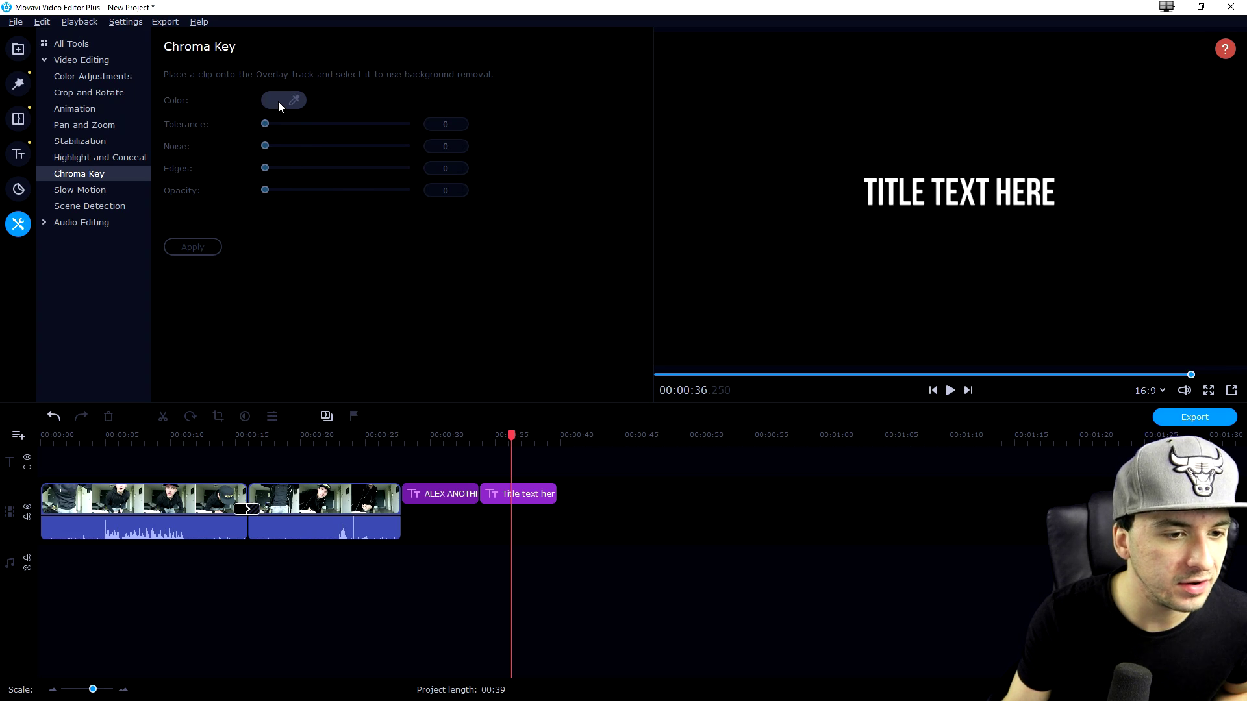
pyautogui.click(298, 518)
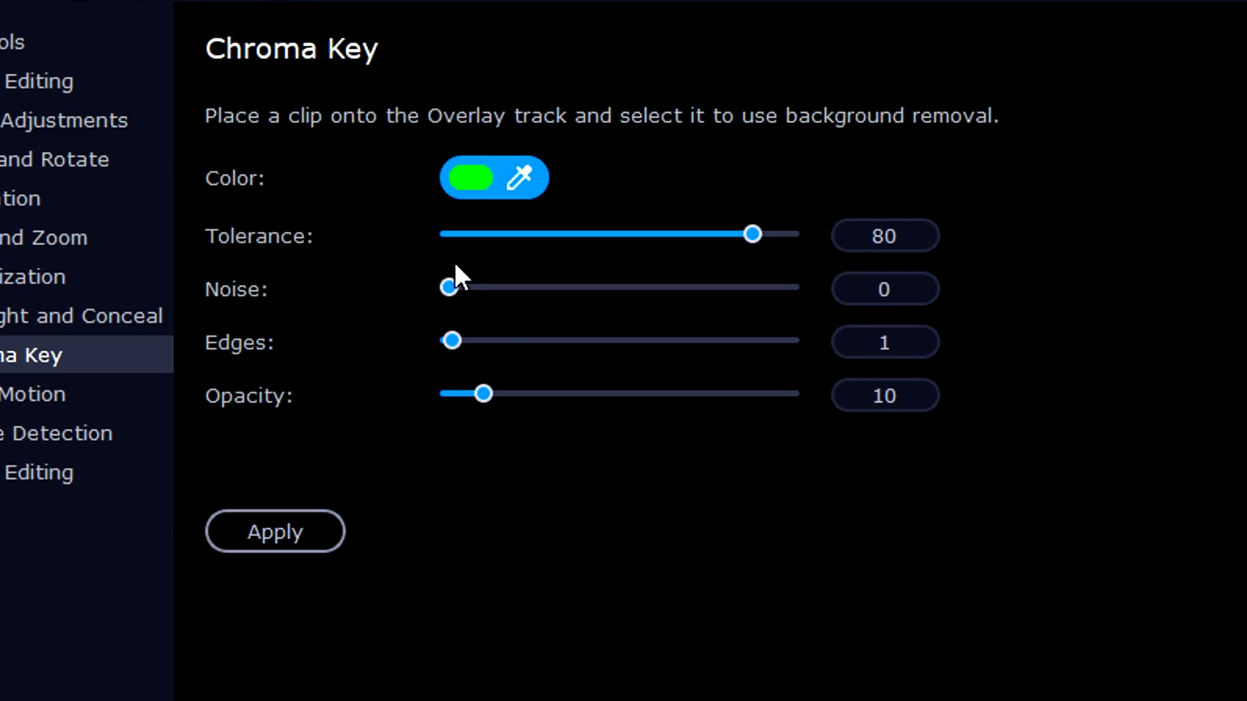
pyautogui.click(473, 174)
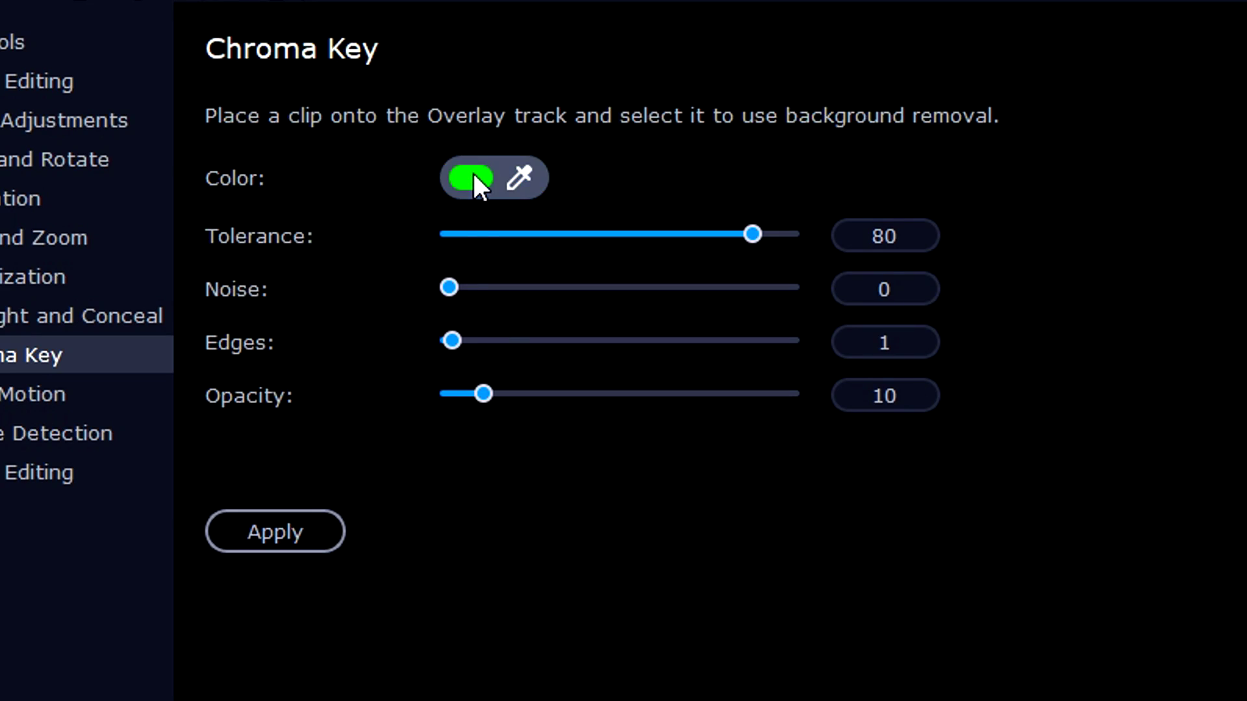
pyautogui.click(521, 177)
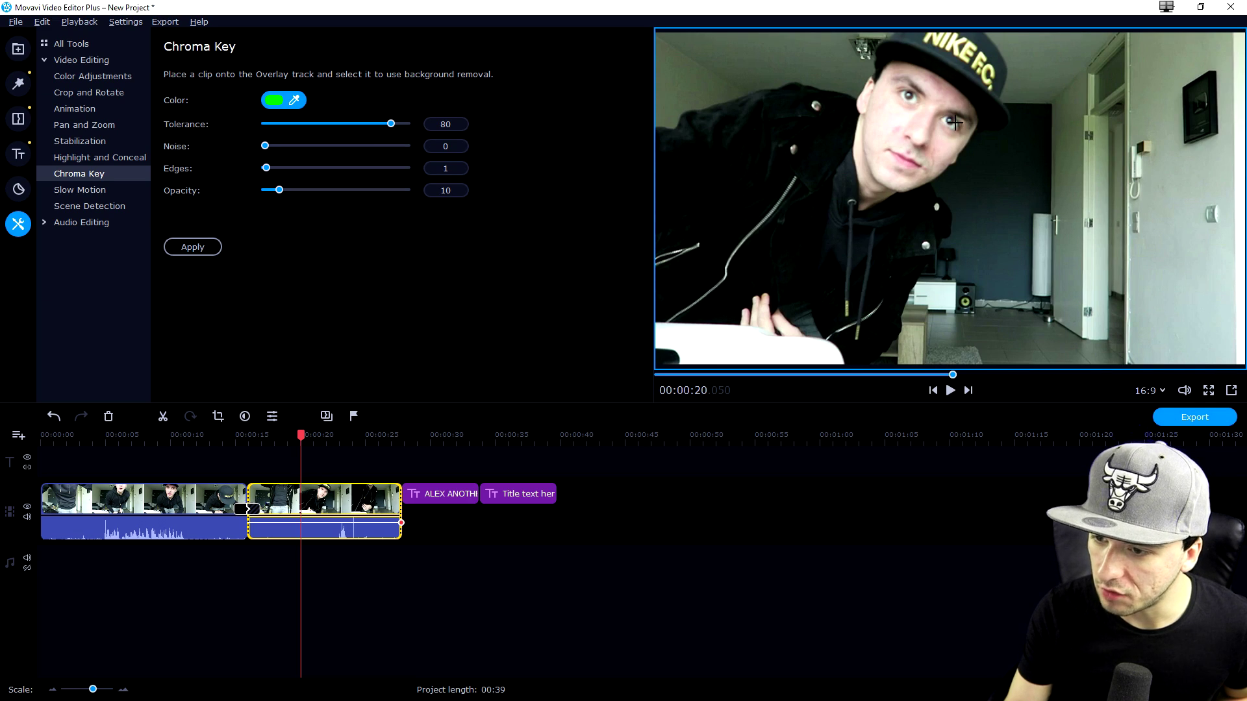
pyautogui.click(1176, 184)
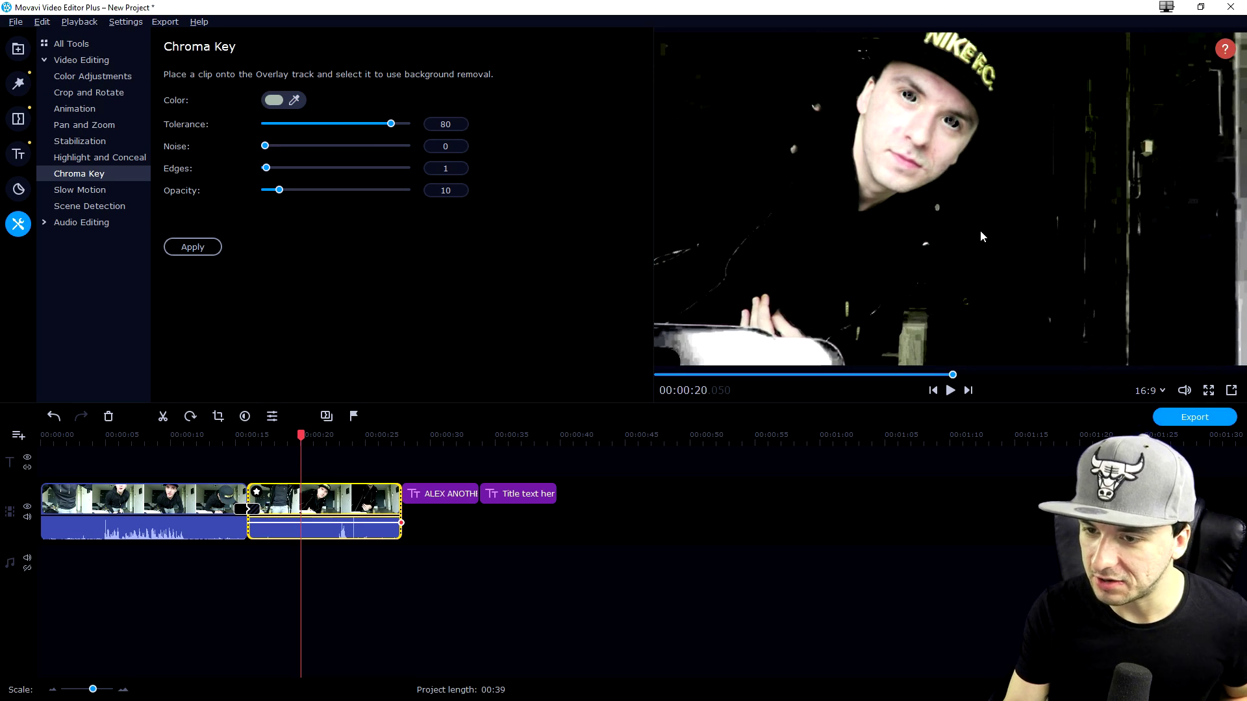
pyautogui.click(289, 467)
pyautogui.click(274, 435)
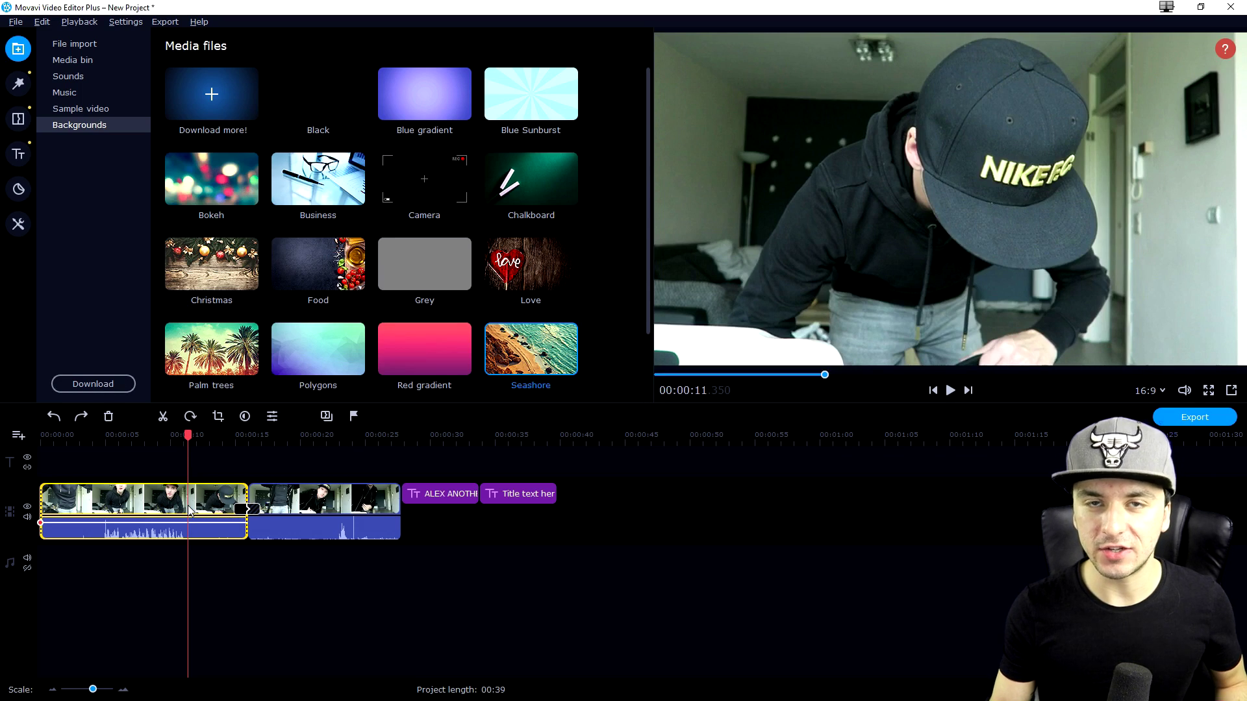
# Cut the first clip at 00:00:07.850 with Ctrl+B, check the resulting clips, and select all
pyautogui.click(142, 510)
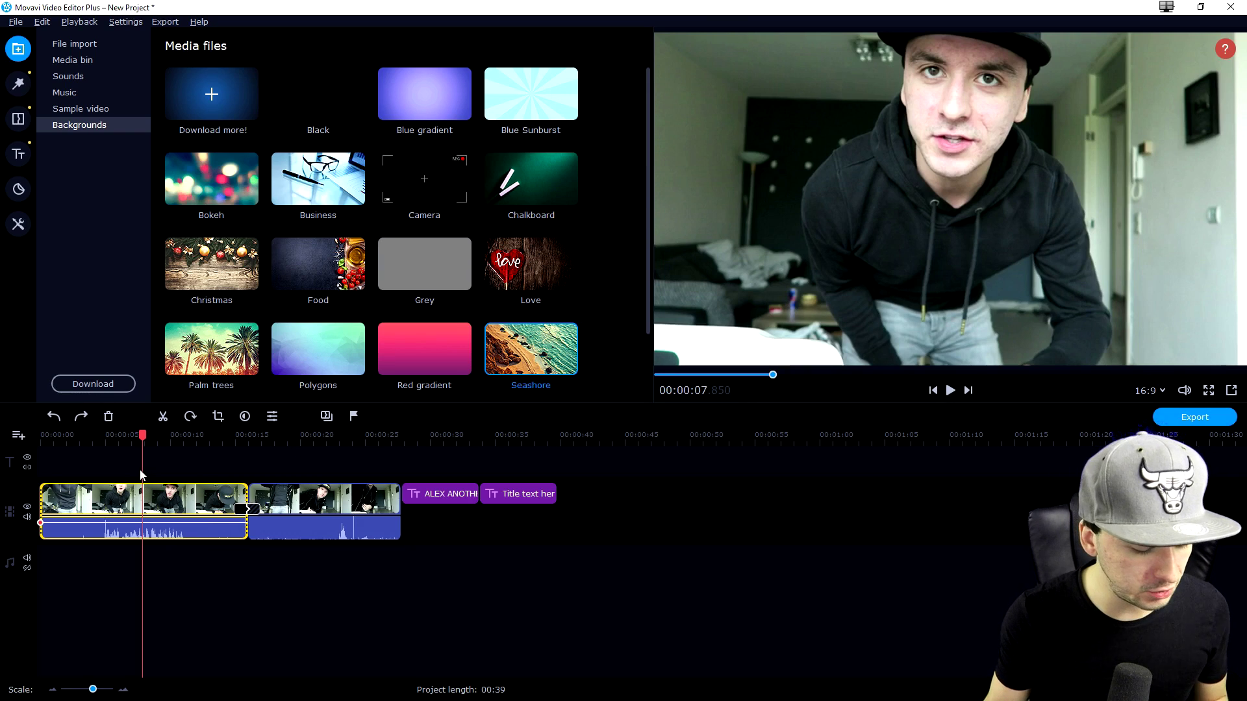
pyautogui.hotkey('ctrl', 'b')
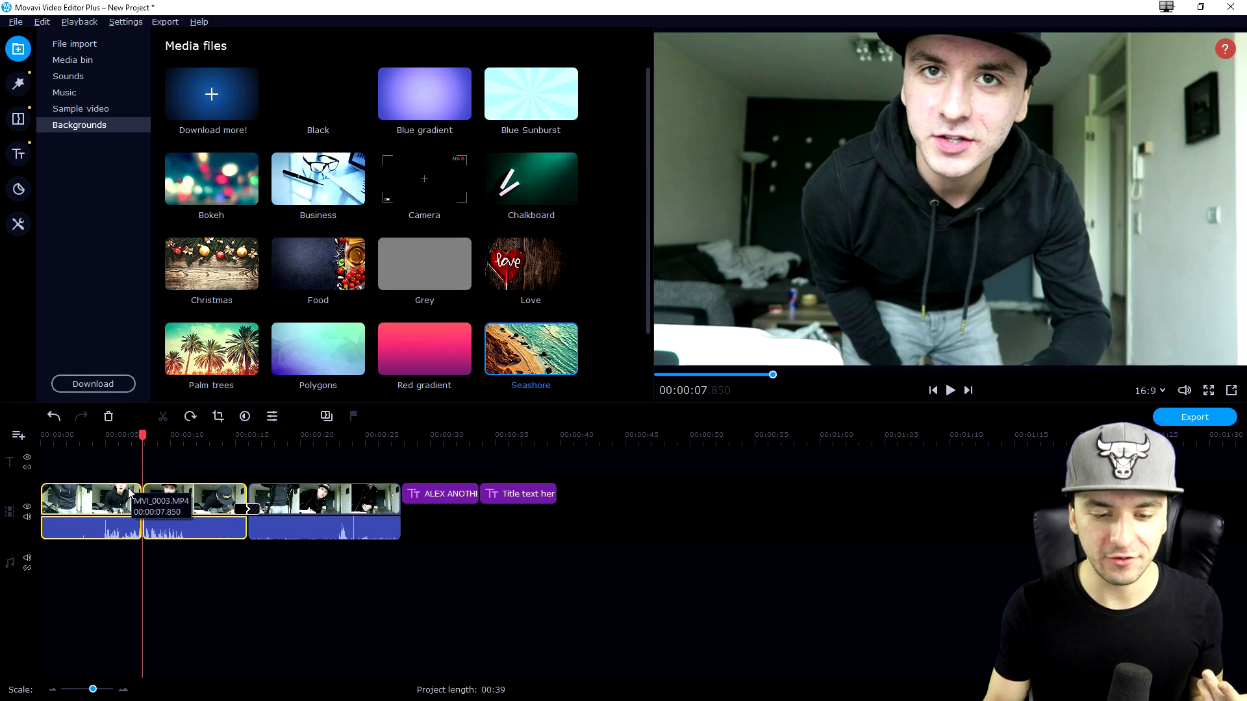
pyautogui.click(195, 499)
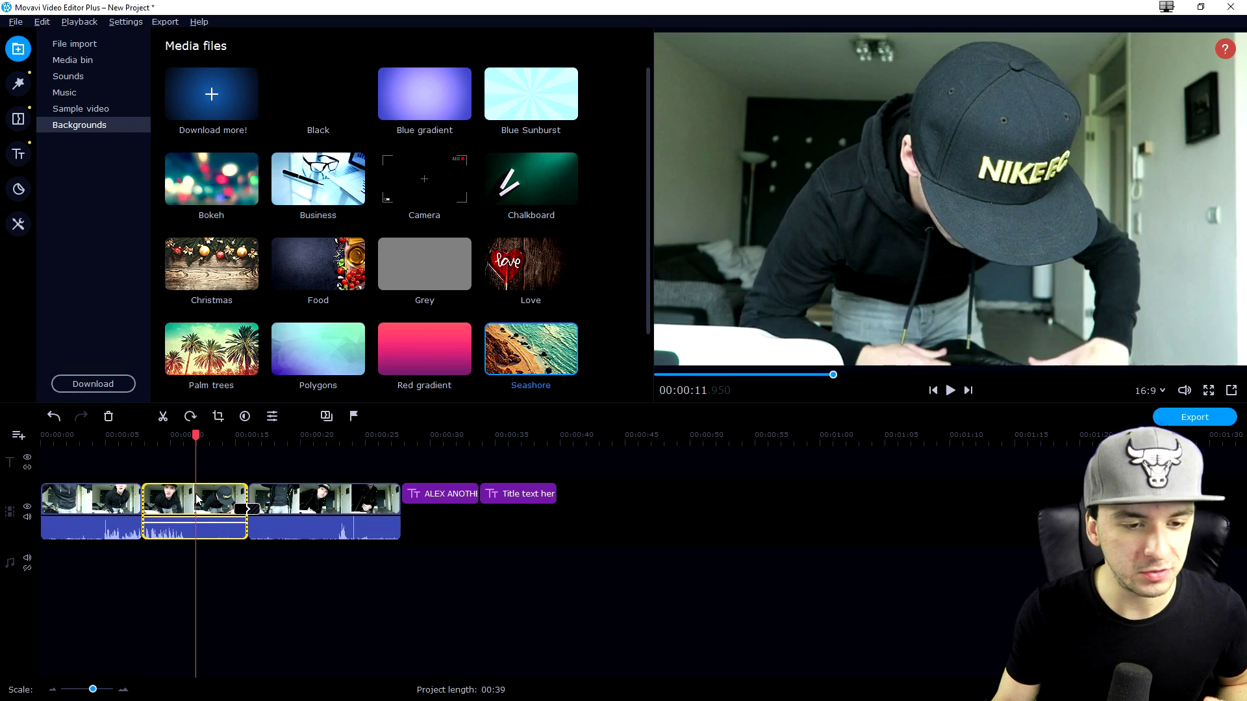
pyautogui.click(216, 497)
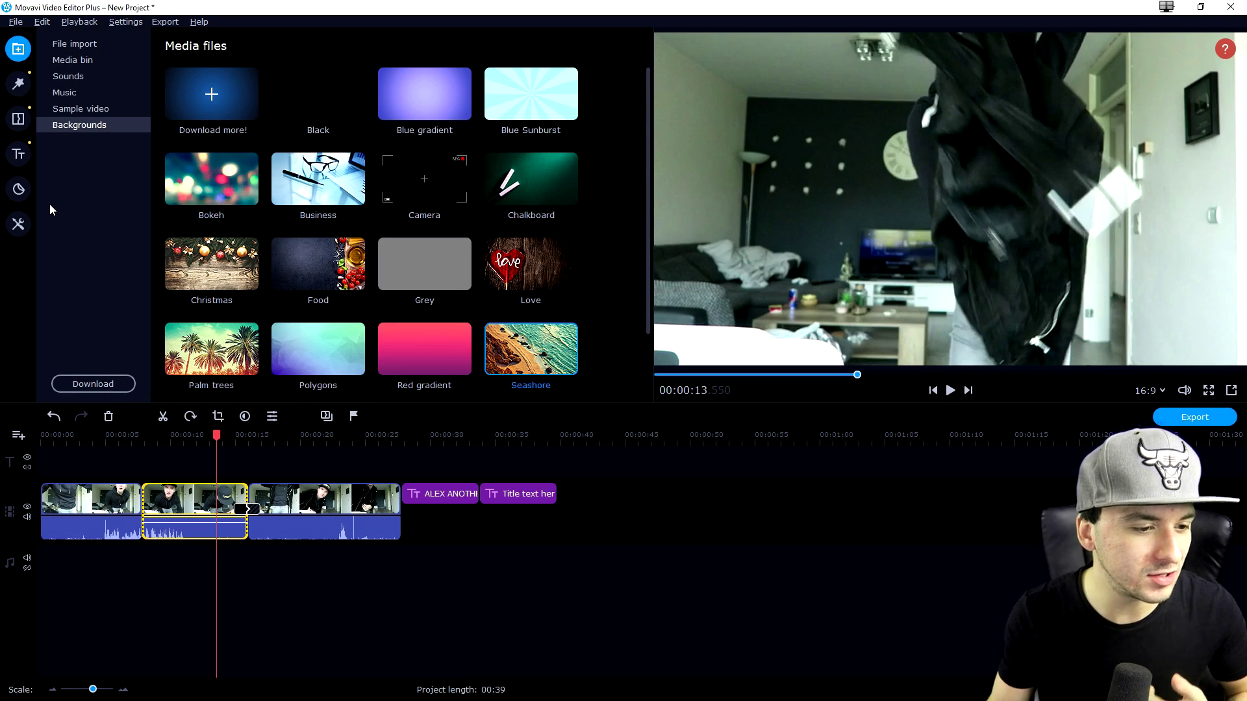
pyautogui.click(317, 497)
pyautogui.click(365, 445)
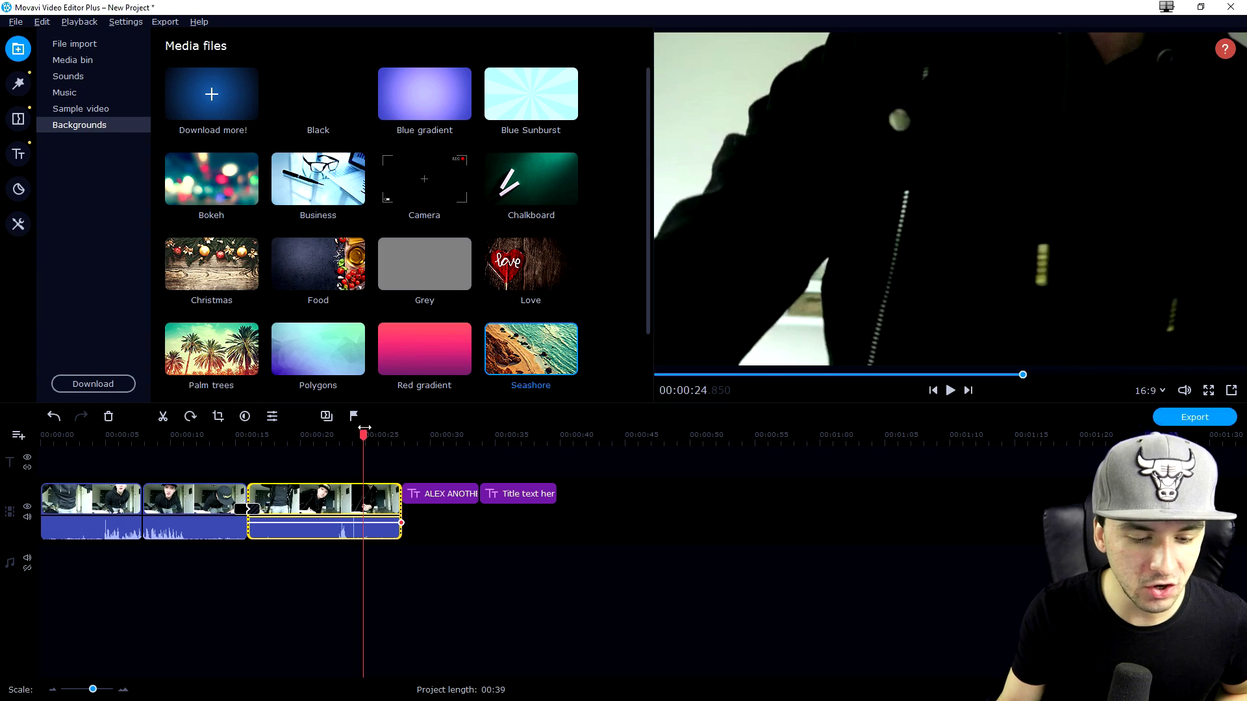
pyautogui.moveTo(571, 463); pyautogui.dragTo(38, 578)
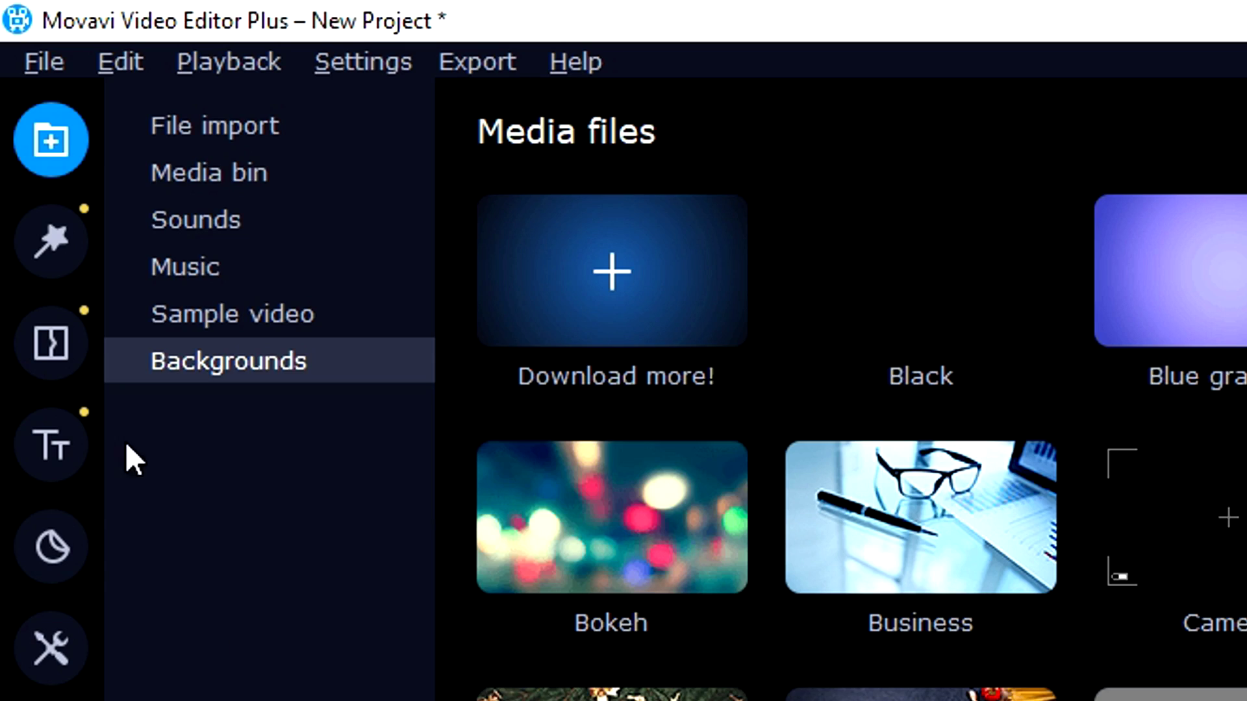
# Choose Export > Export Video… from the menu bar
pyautogui.click(33, 64)
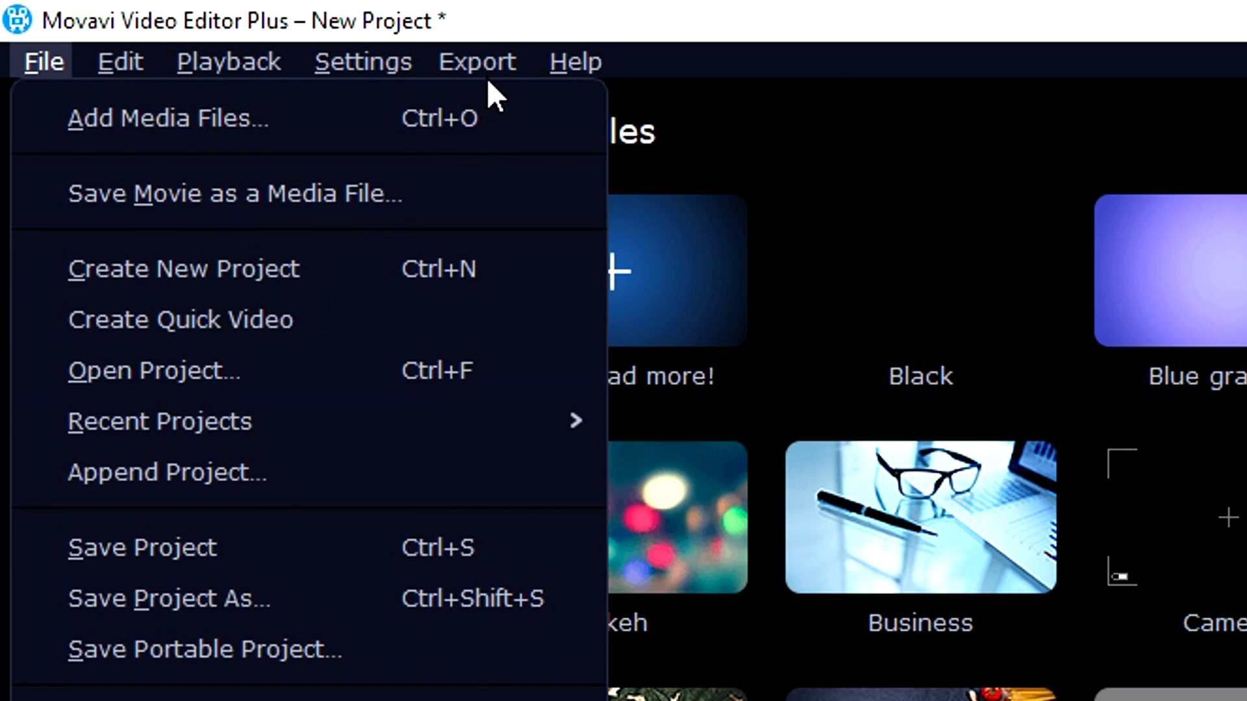
pyautogui.moveTo(481, 55)
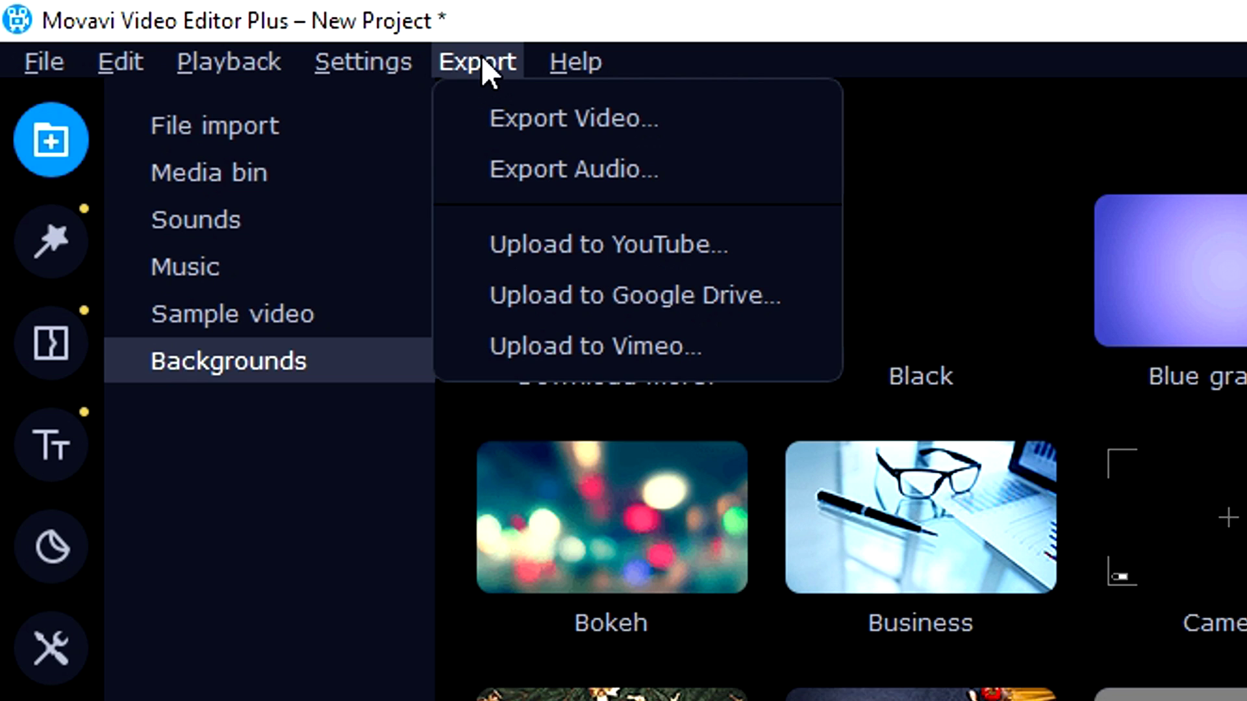
pyautogui.click(520, 117)
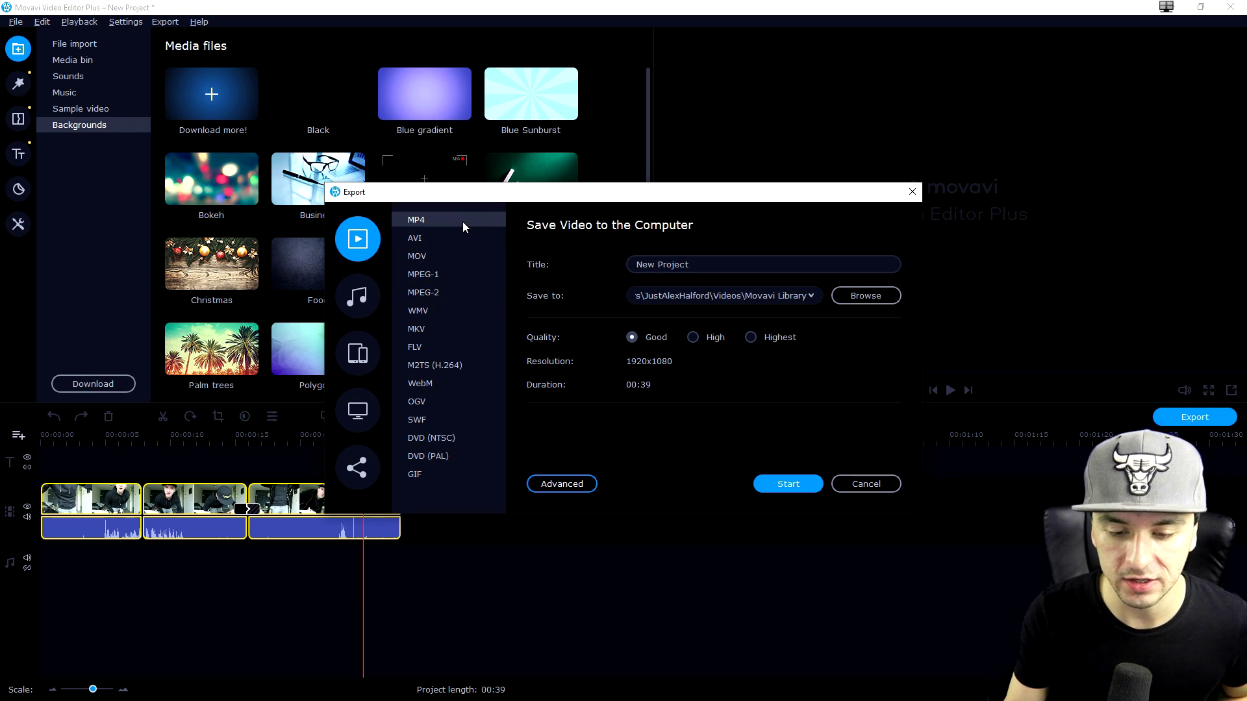
# Title the export 'My new video' and set quality to Highest
pyautogui.moveTo(813, 260); pyautogui.dragTo(456, 264)
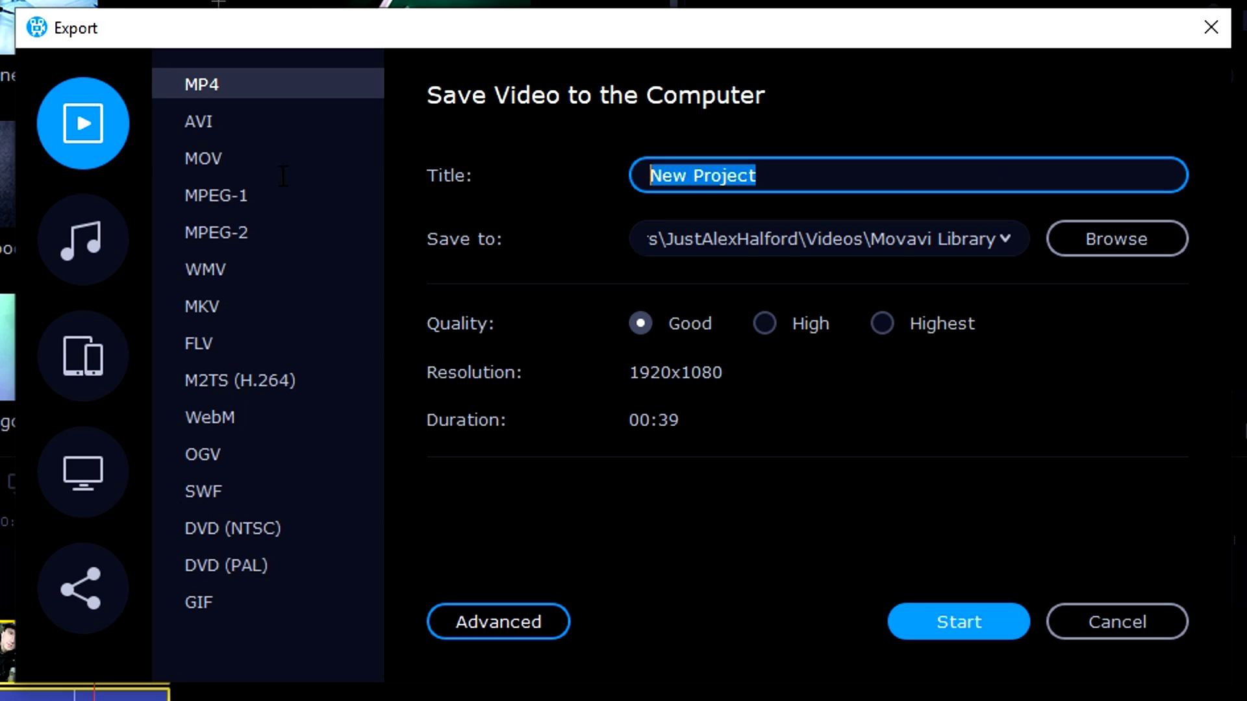
pyautogui.write('My ne')
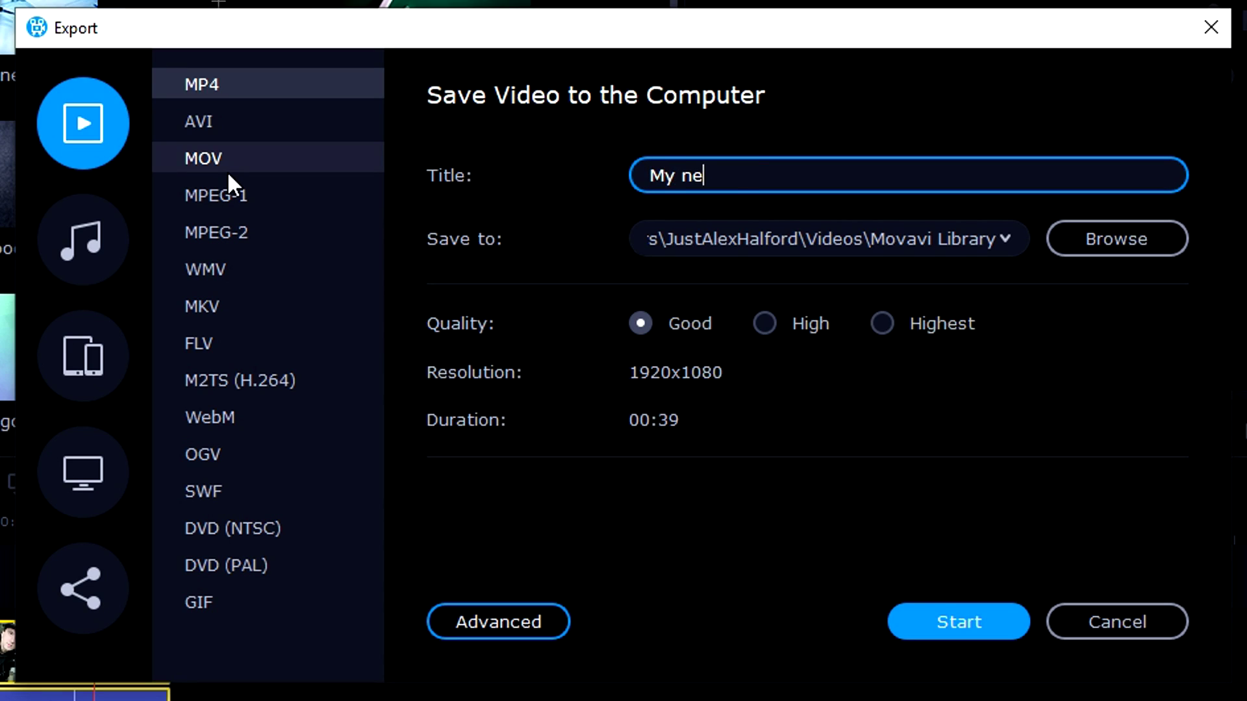
pyautogui.write('w video')
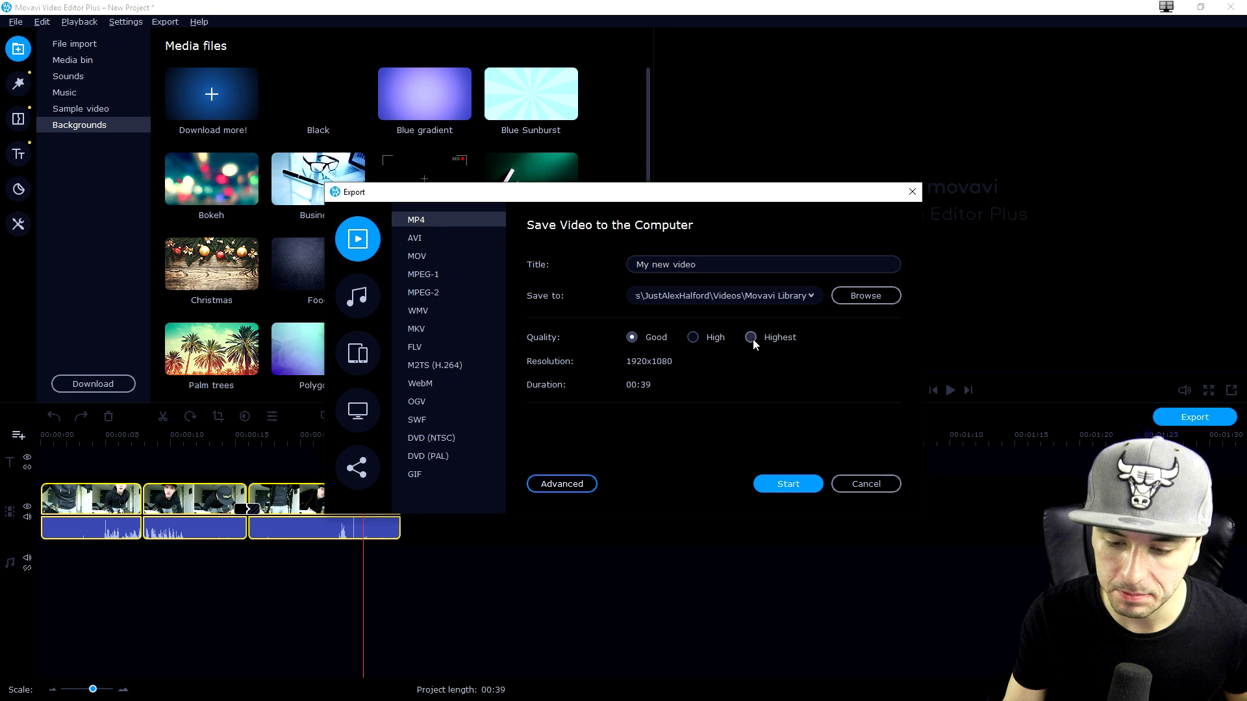
pyautogui.click(752, 337)
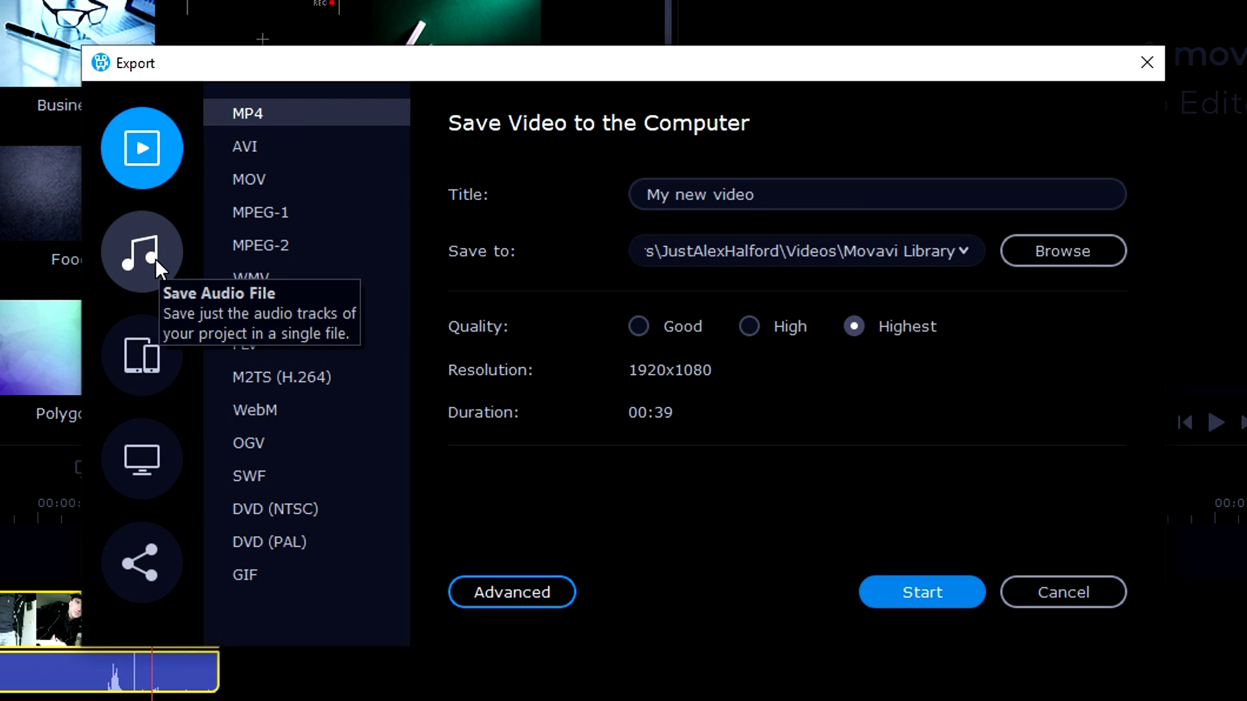
# Look at the audio-only option, switch back to video formats, and cancel the export
pyautogui.click(154, 259)
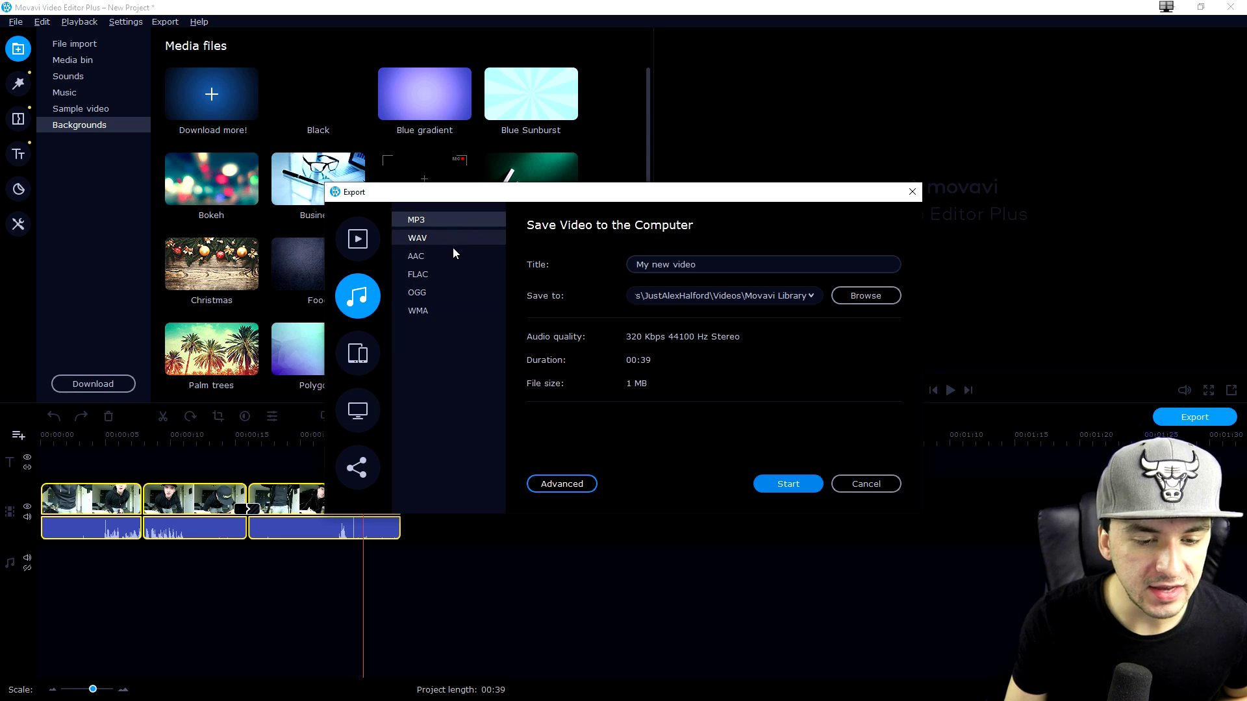
pyautogui.click(358, 239)
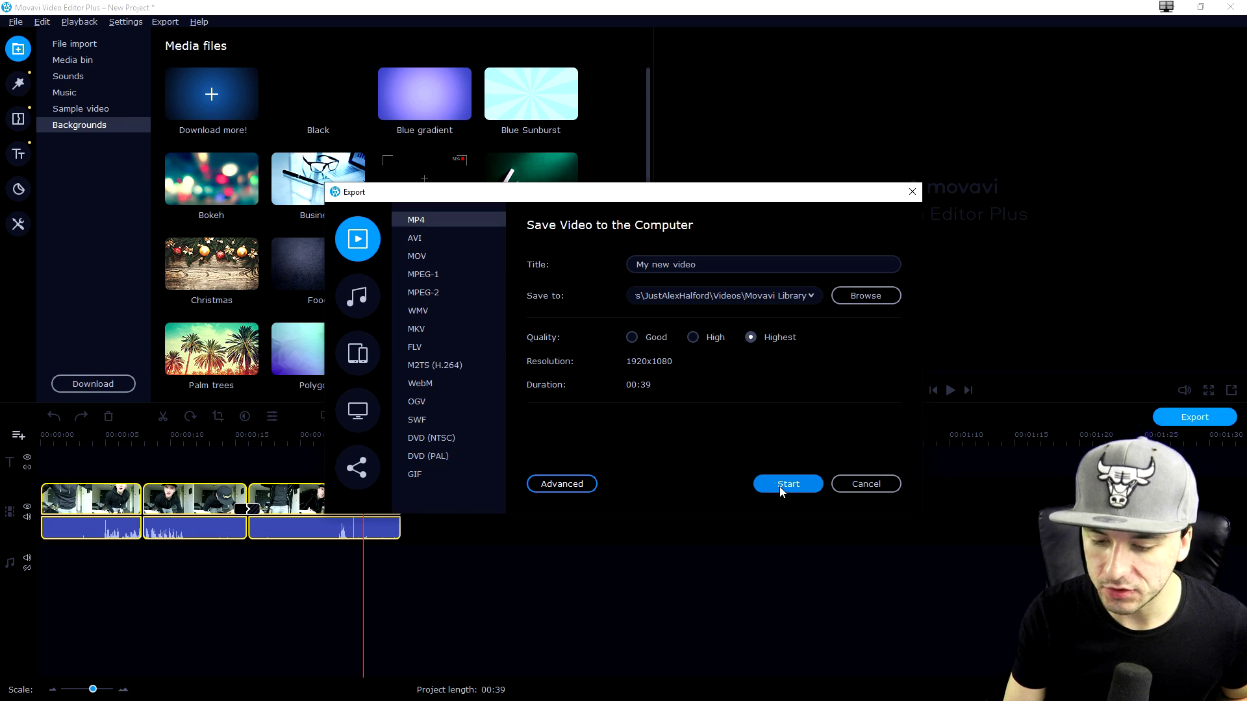
pyautogui.click(845, 492)
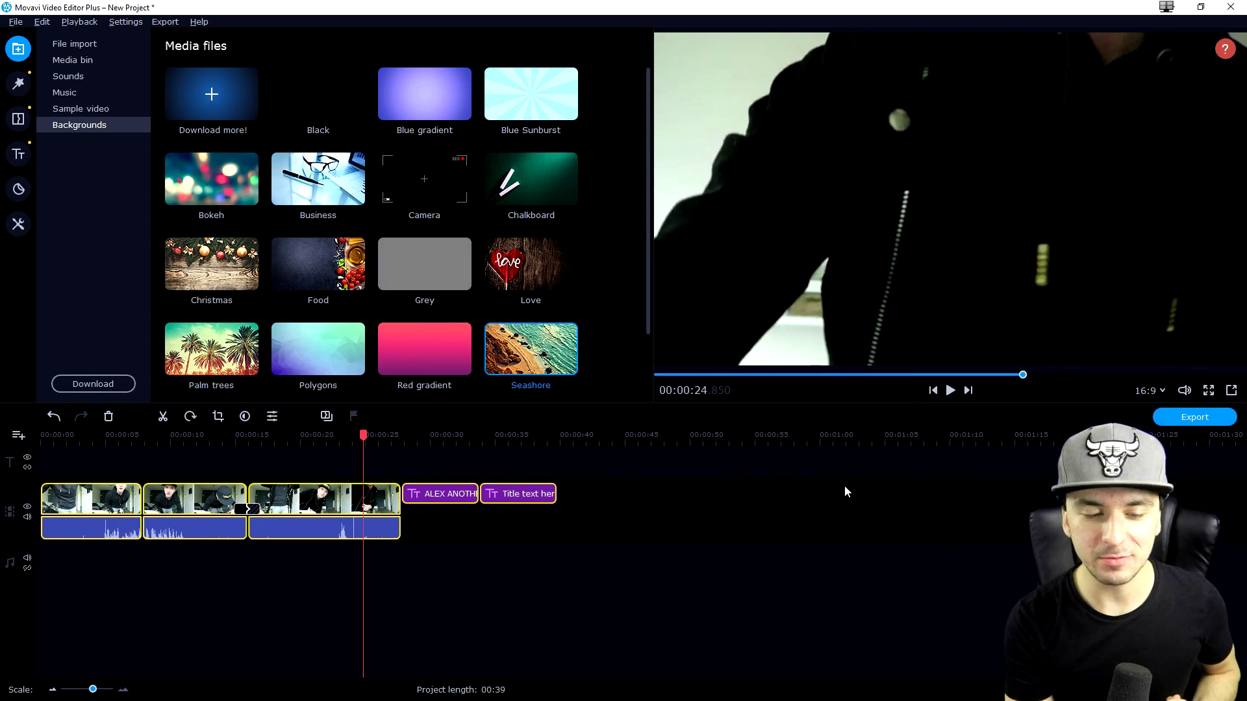